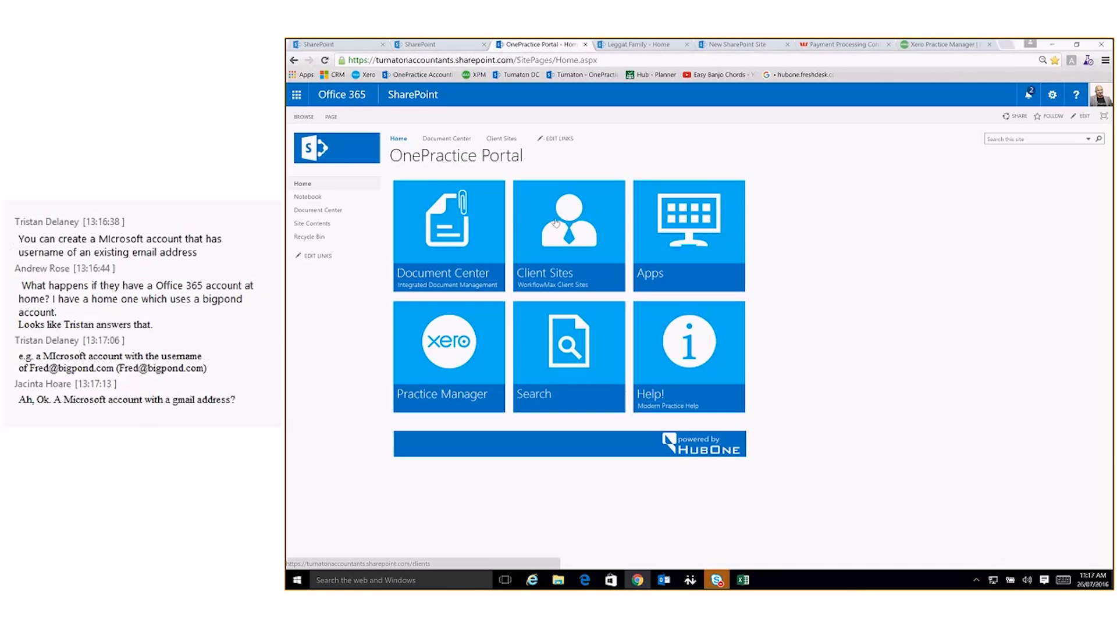
Start a new subsite from the Client Sites contents and title it with the client family's name
click(573, 249)
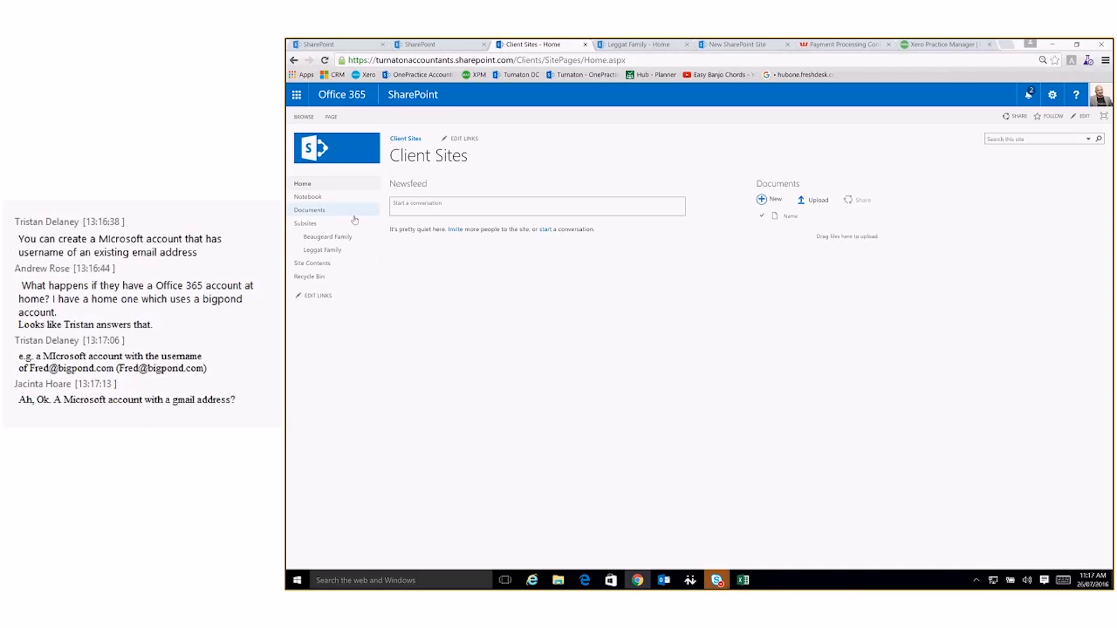
click(317, 263)
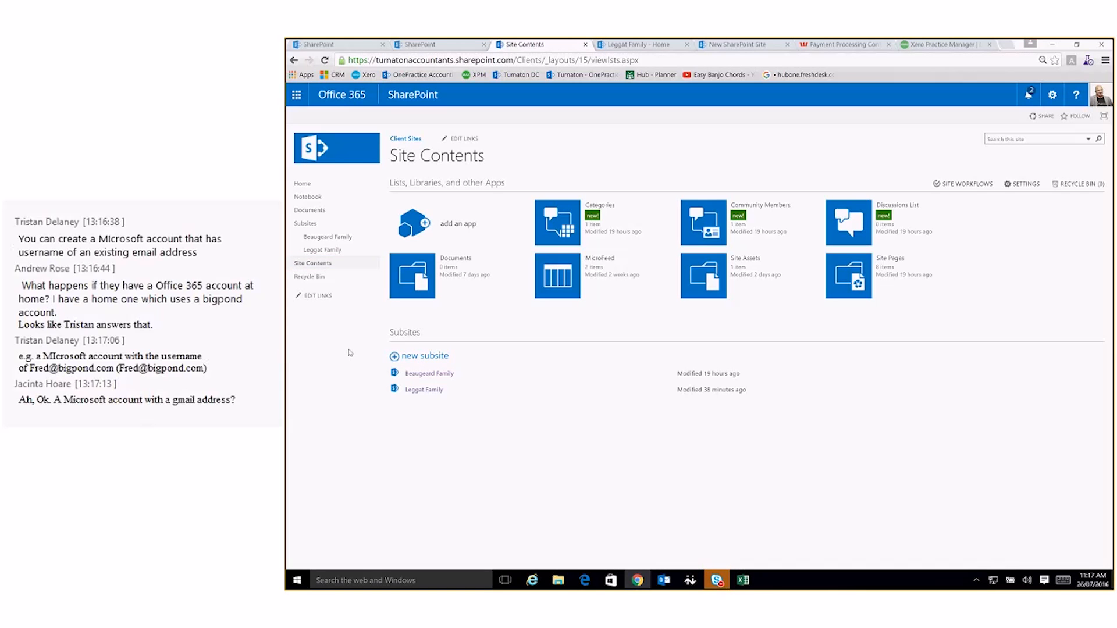
click(395, 357)
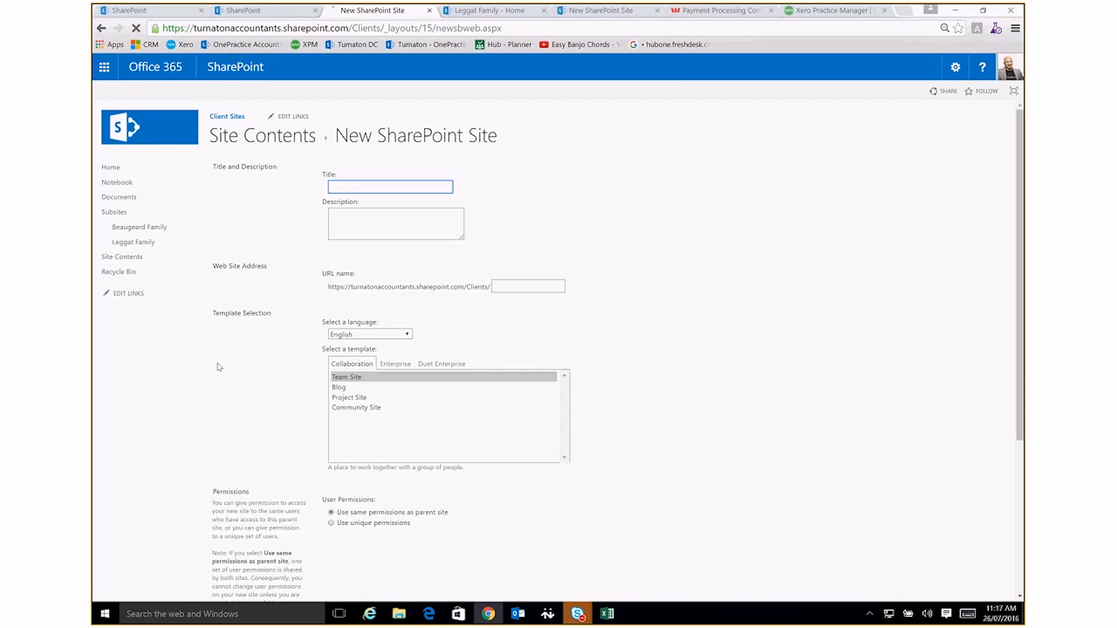
text(Schoenmaekers Family)
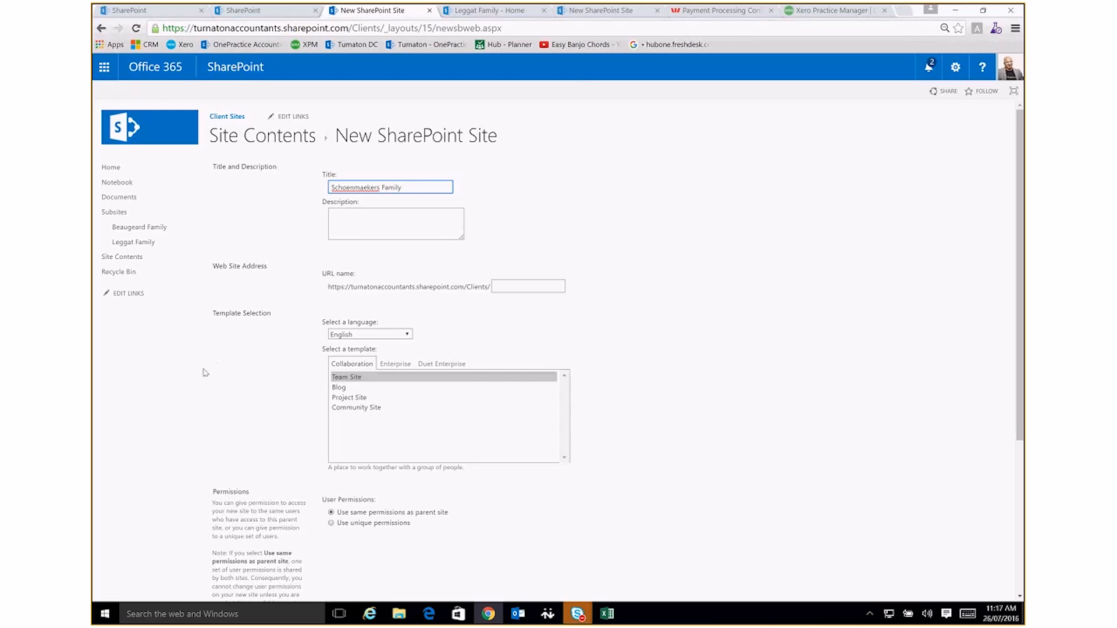
Set the new subsite's URL name to the client family's surname in lowercase
click(531, 284)
text(schoen)
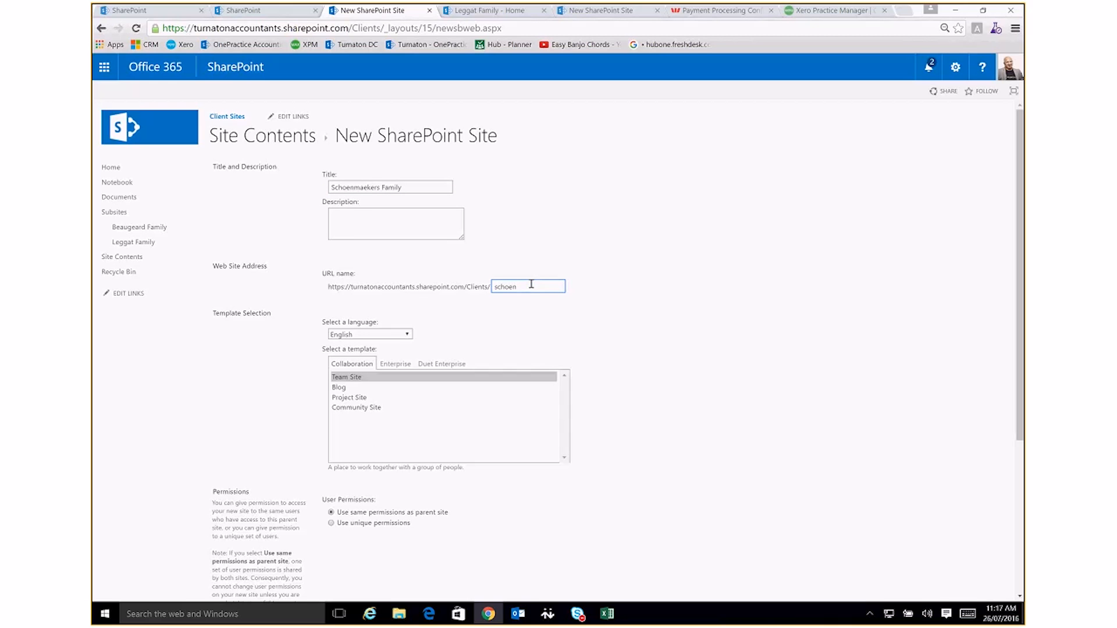
text(maekers)
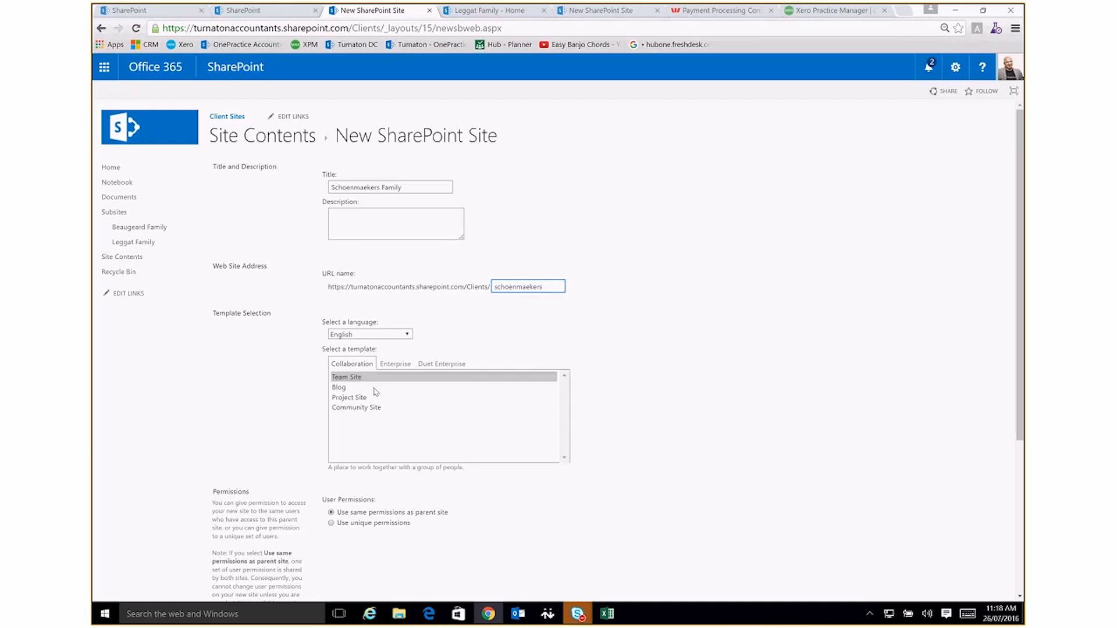
Create the subsite with unique permissions, shown on the parent site's Quick Launch but not on its top link bar
scroll(373, 424, down, 3)
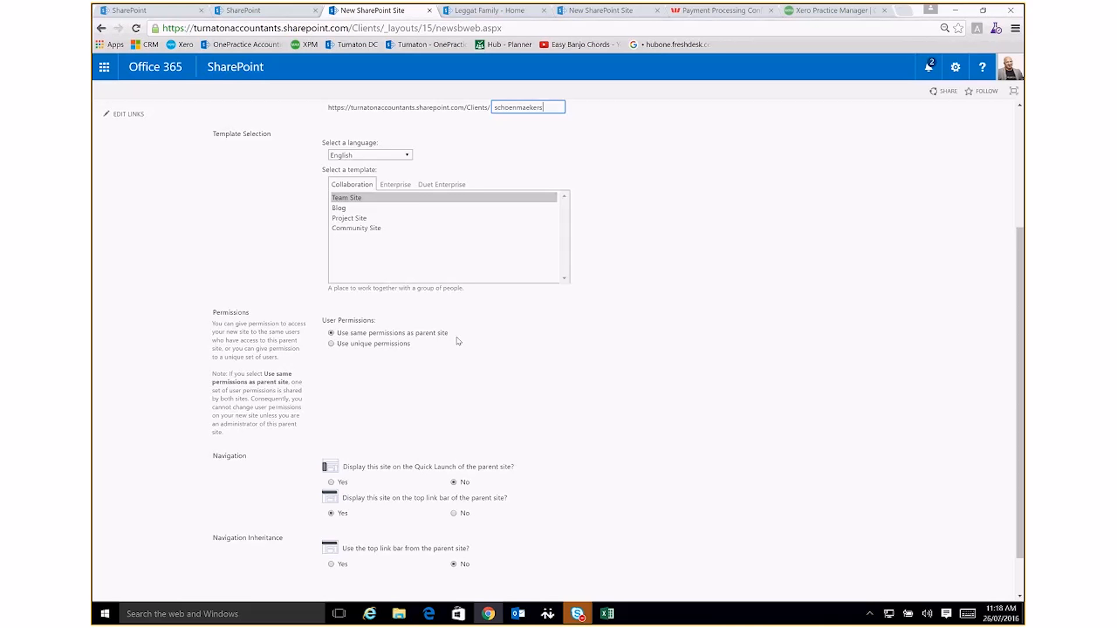
click(332, 343)
scroll(379, 419, down, 1)
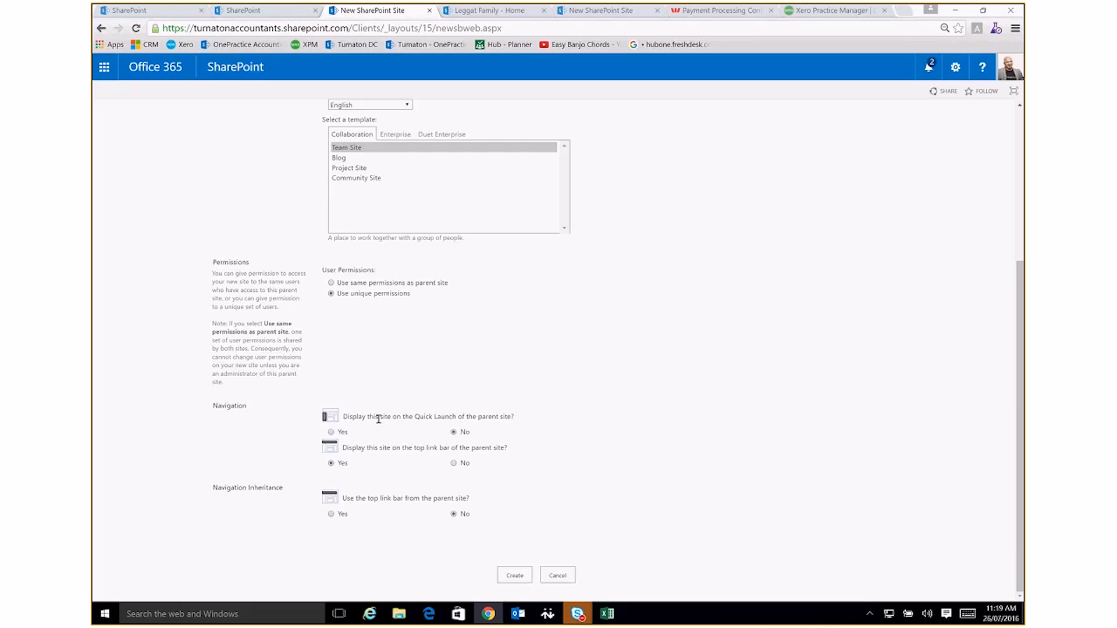
click(331, 432)
click(454, 463)
click(514, 575)
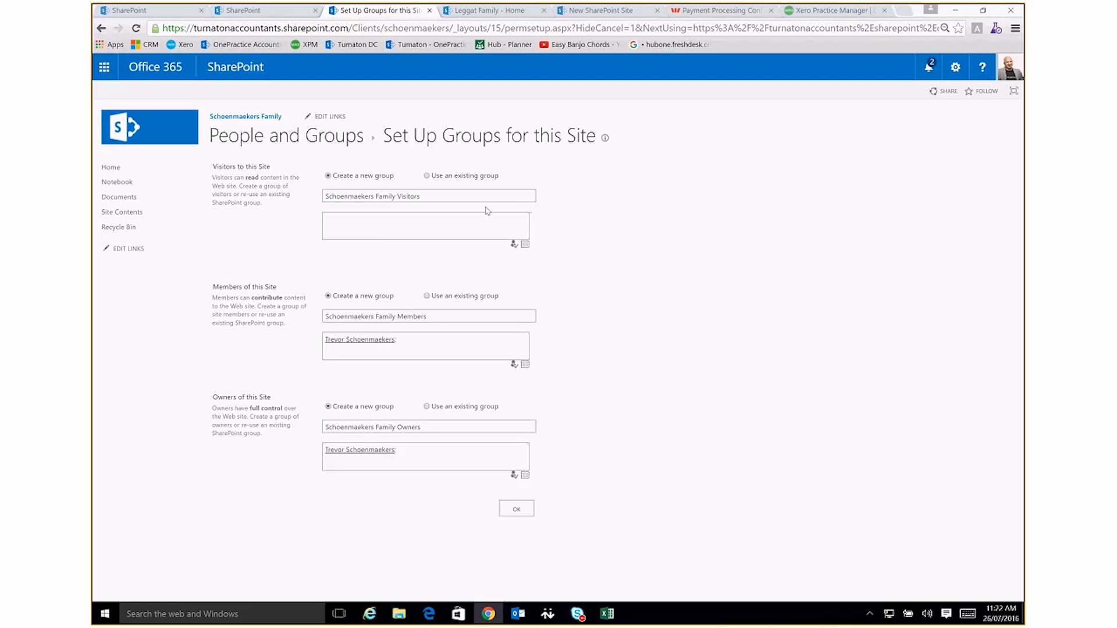
click(507, 234)
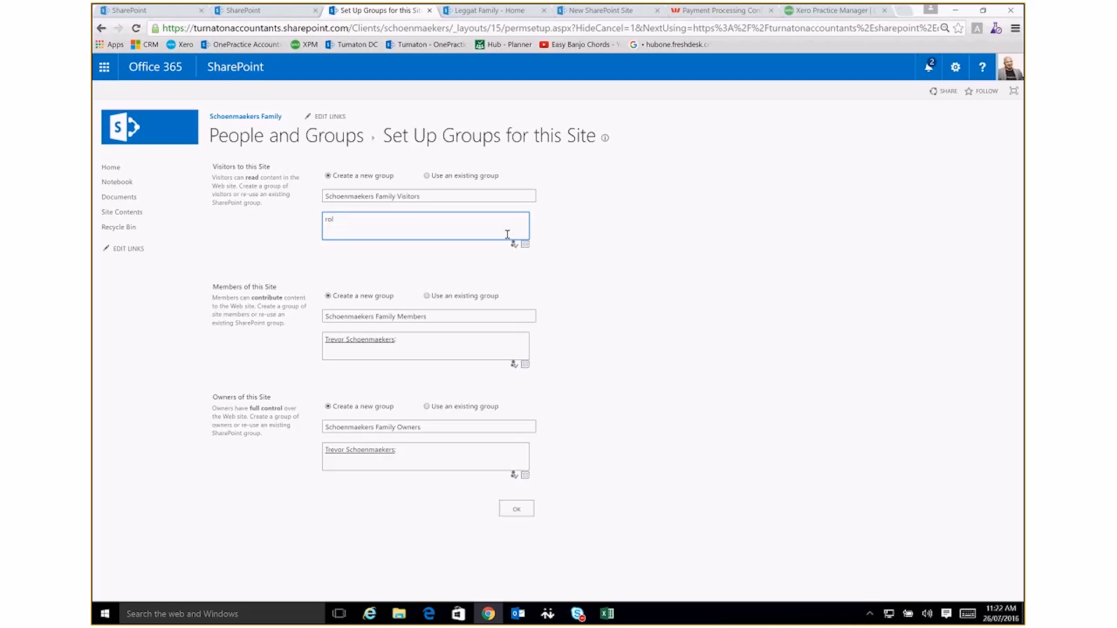
click(405, 260)
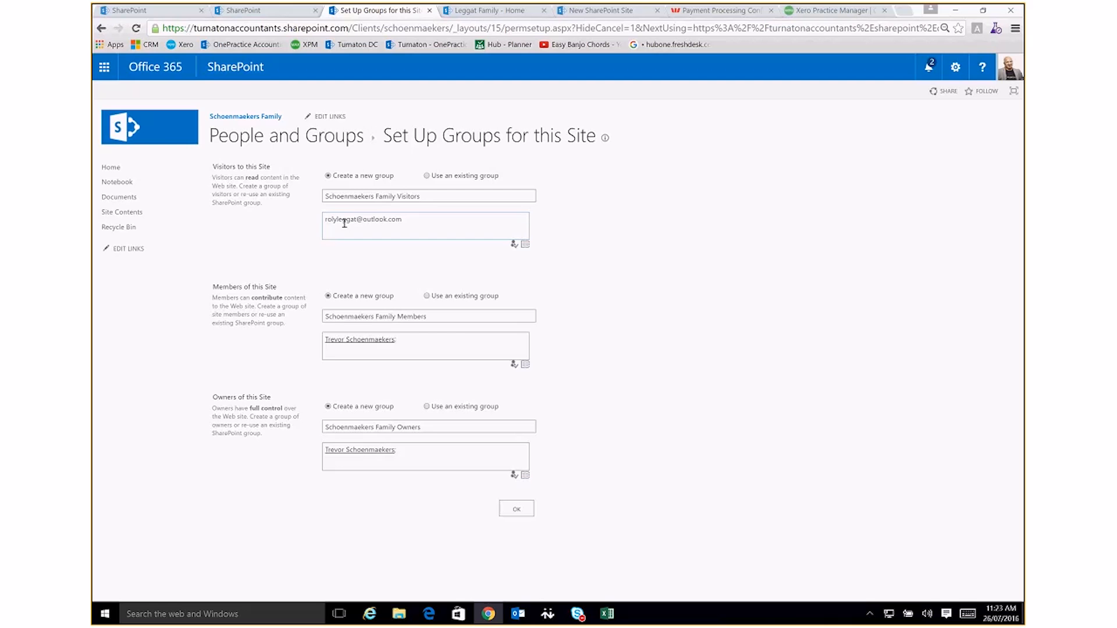
double_click(399, 219)
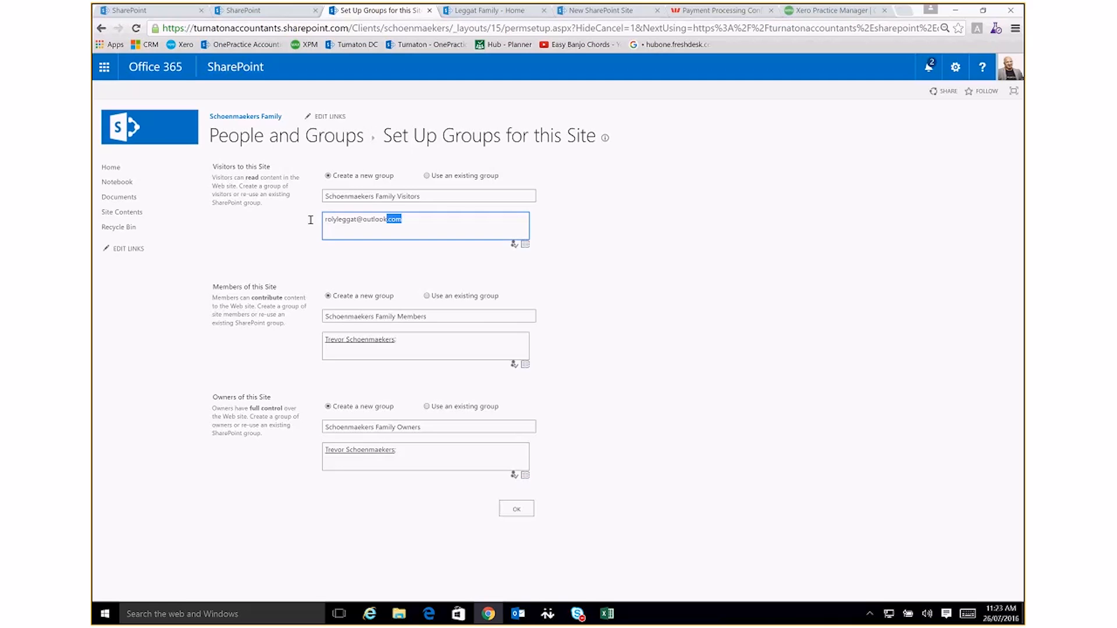
drag(311, 219, 309, 224)
key(Delete)
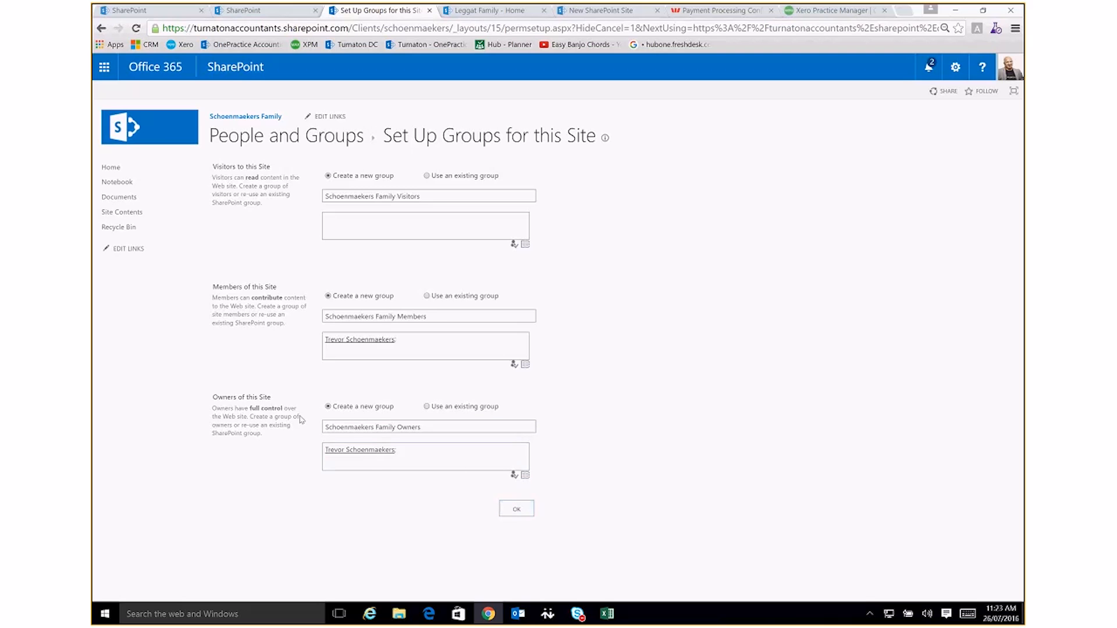
Accept the new visitors, members and owners groups proposed for the site
click(506, 513)
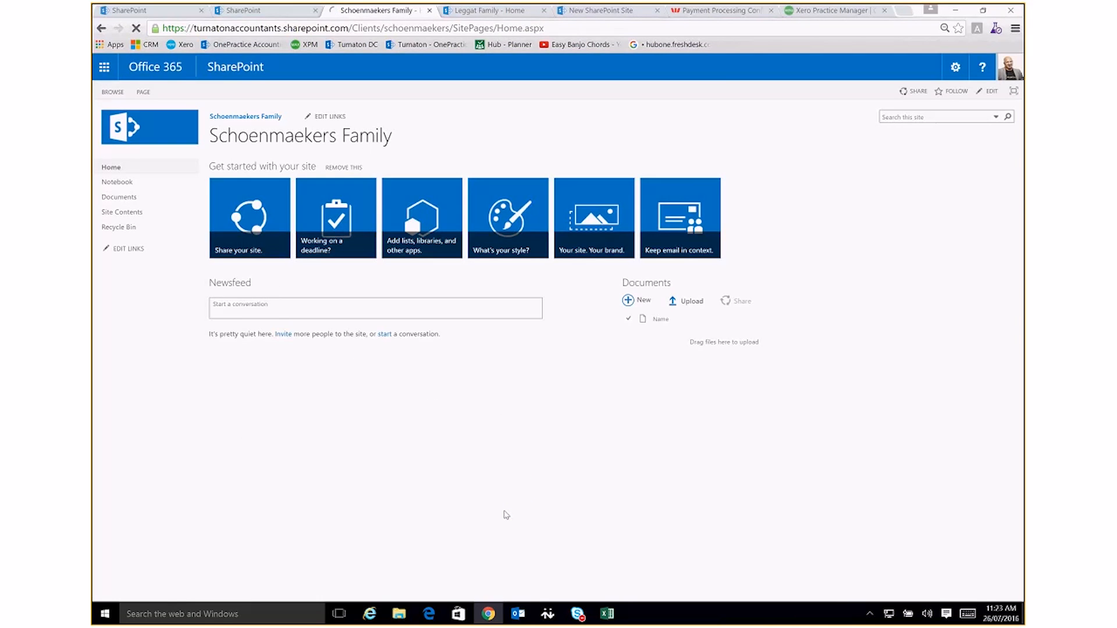
Begin sharing the new client site by inviting the client's e-mail address
click(251, 238)
click(652, 285)
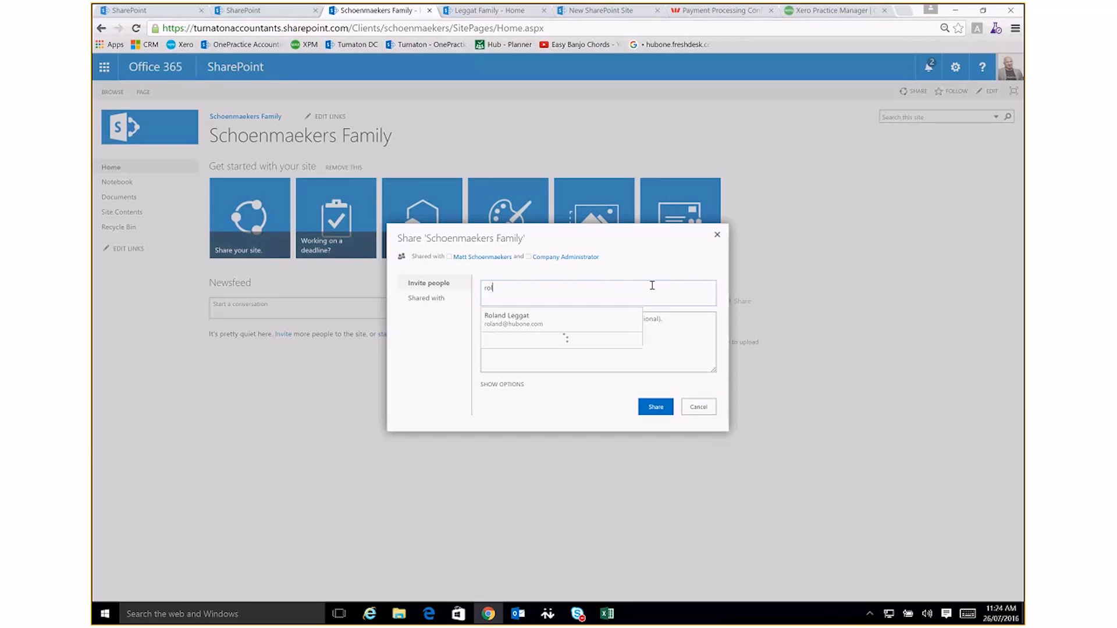
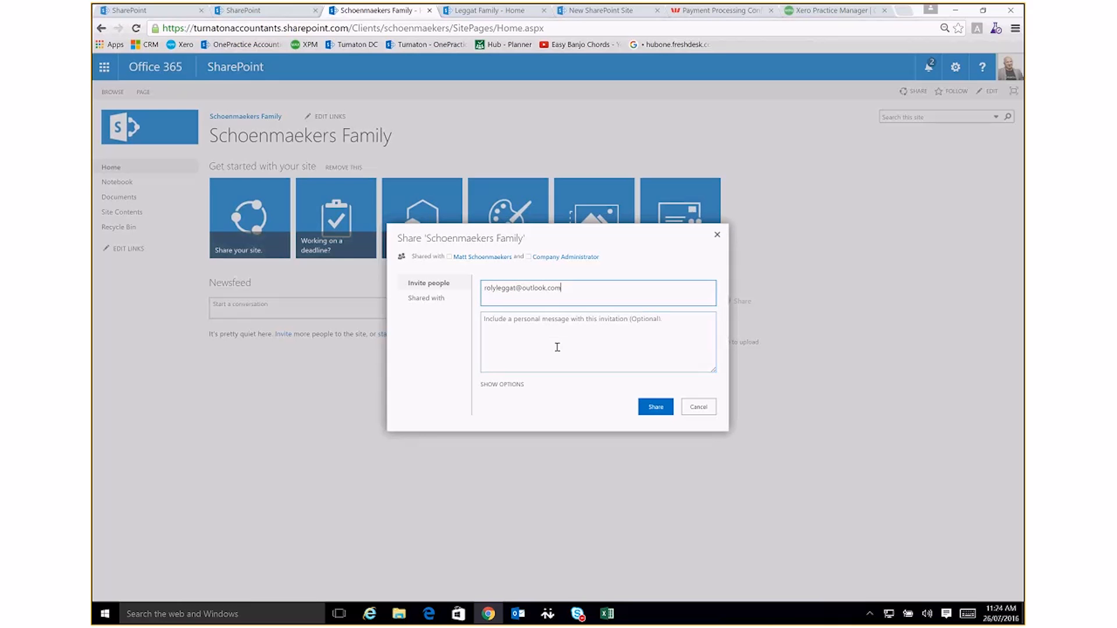
Write an invitation message greeting the client with "As discussed please access this site for your documents etc", and cancel the sharing
click(486, 324)
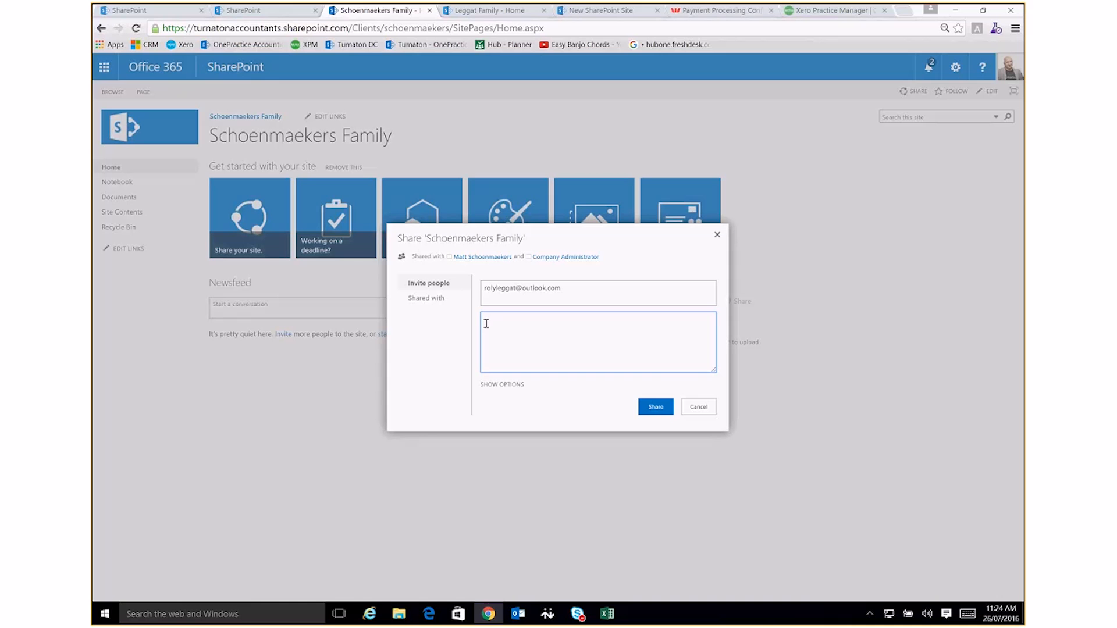
text(He)
text(llo)
text( R)
text(olly )
text(As dis)
text(cussed )
text(please )
text(access this )
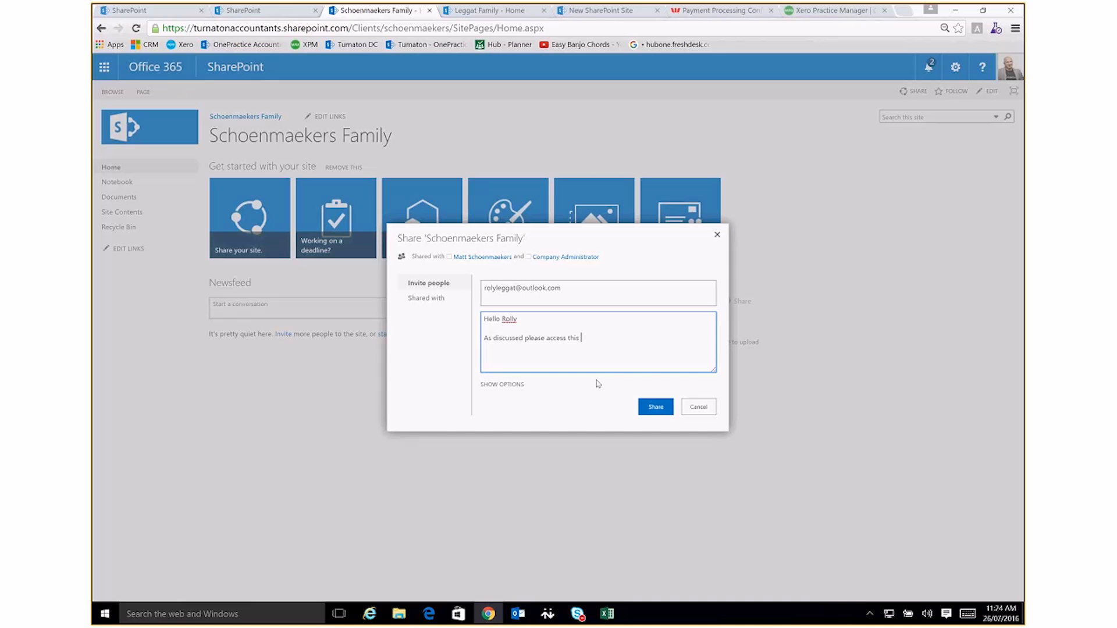
text(ite for your documents etc)
click(581, 339)
text(s)
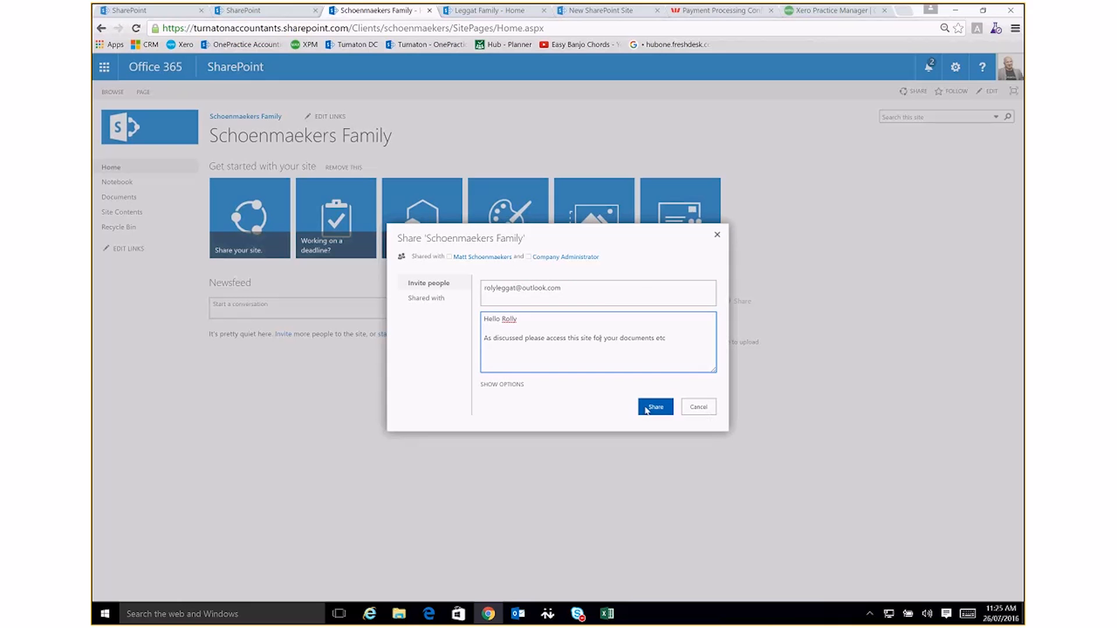
click(714, 412)
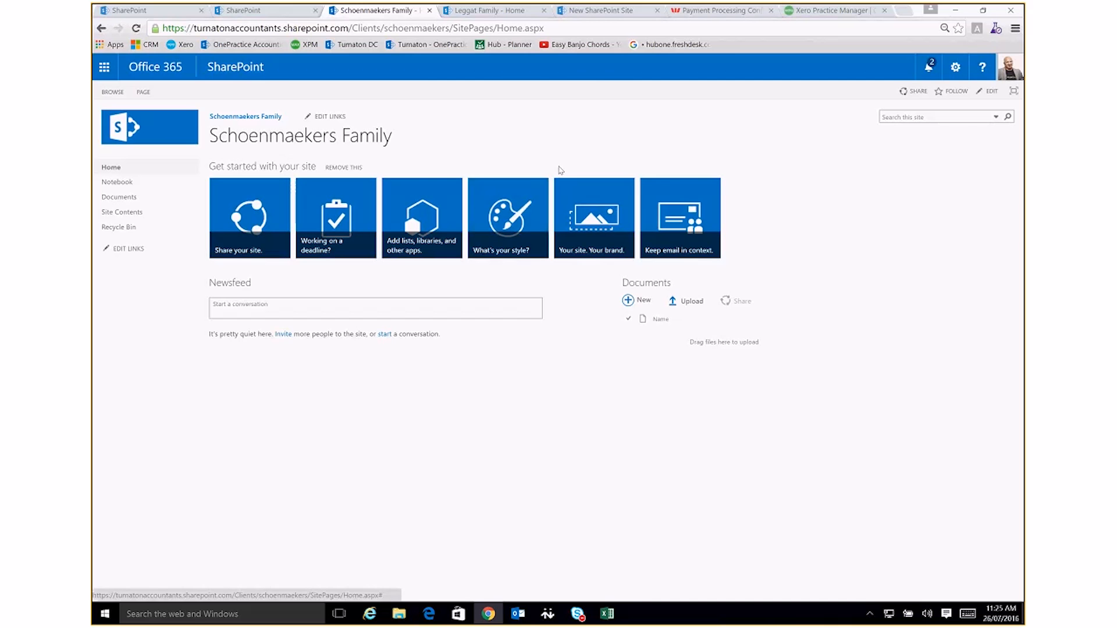
Choose the black theme with red accents as the site's look and try it out in a preview
click(517, 226)
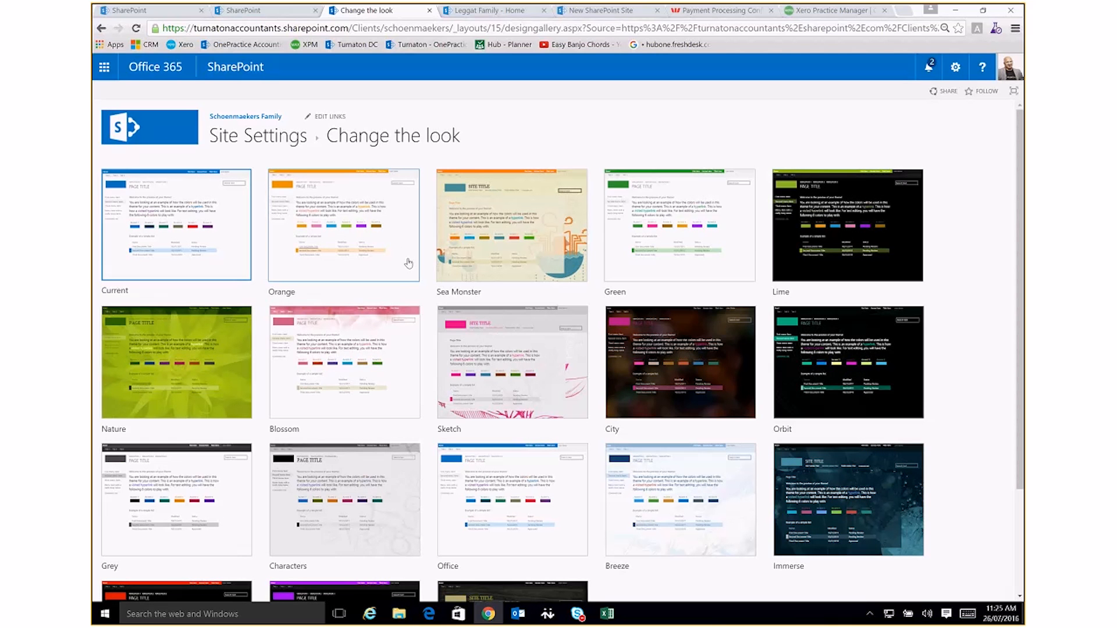
scroll(408, 263, down, 1)
scroll(384, 319, down, 1)
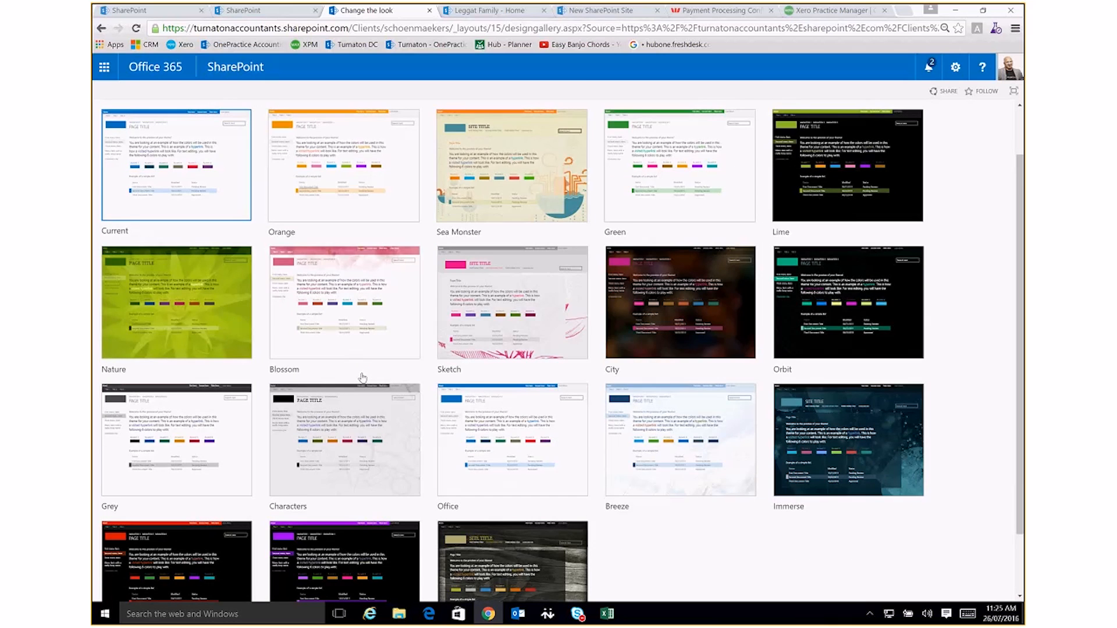
click(192, 557)
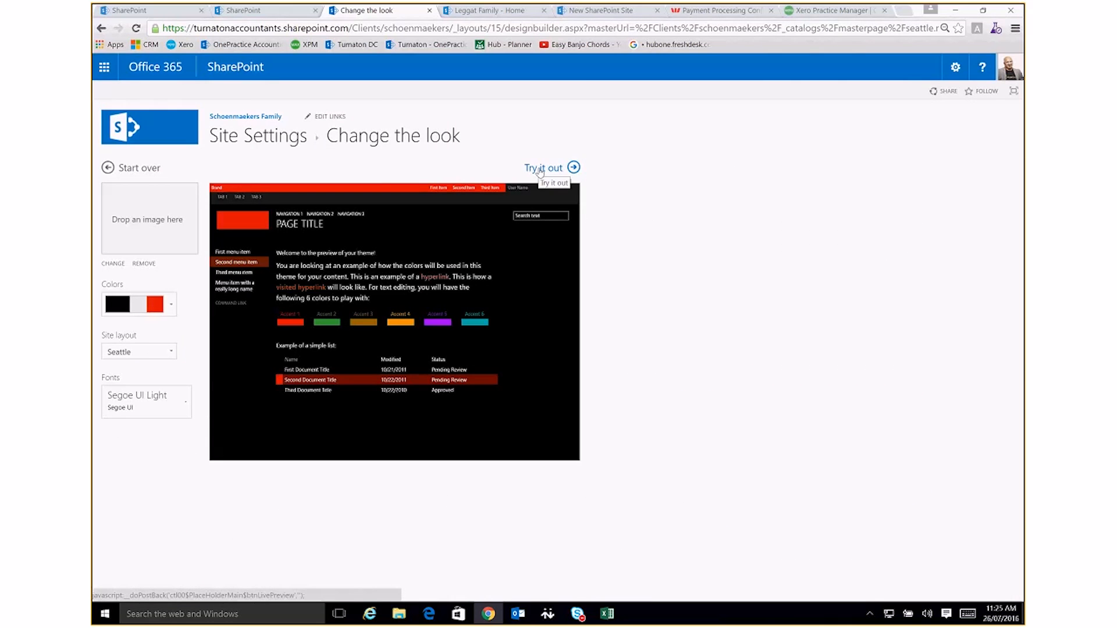
click(541, 169)
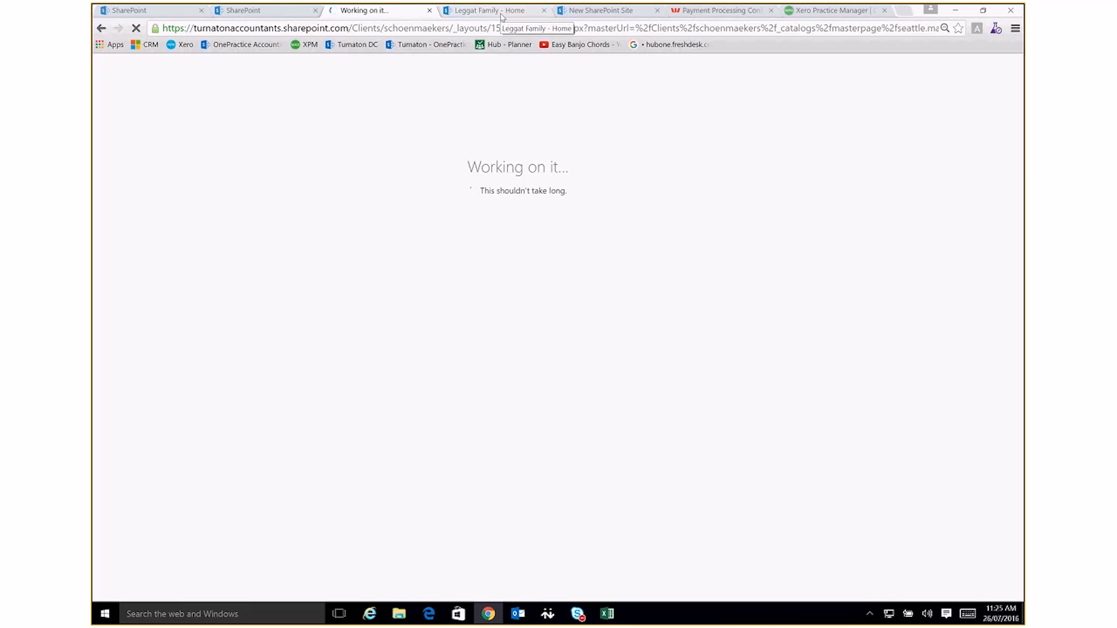
Open Client Sites from the SharePoint sites overview and go to the second family subsite
click(271, 12)
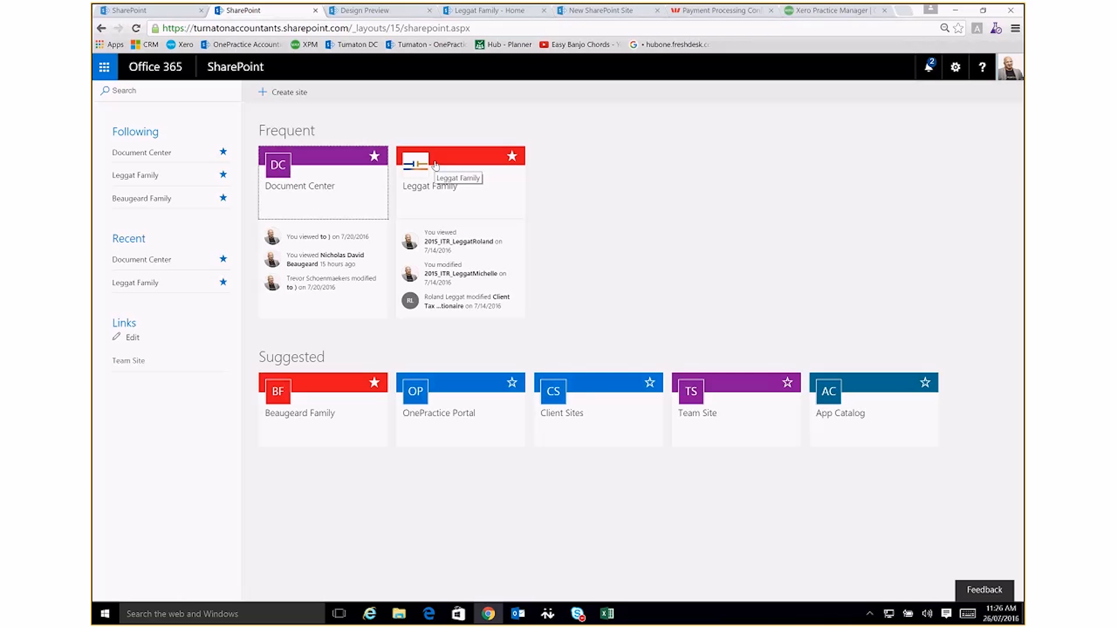
click(561, 400)
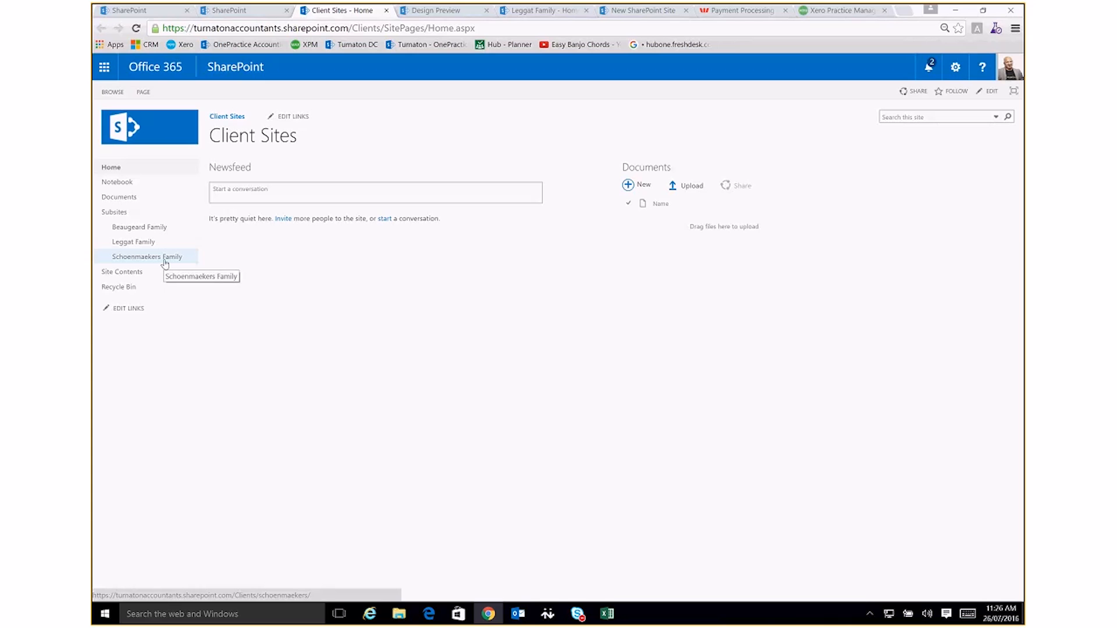
click(135, 244)
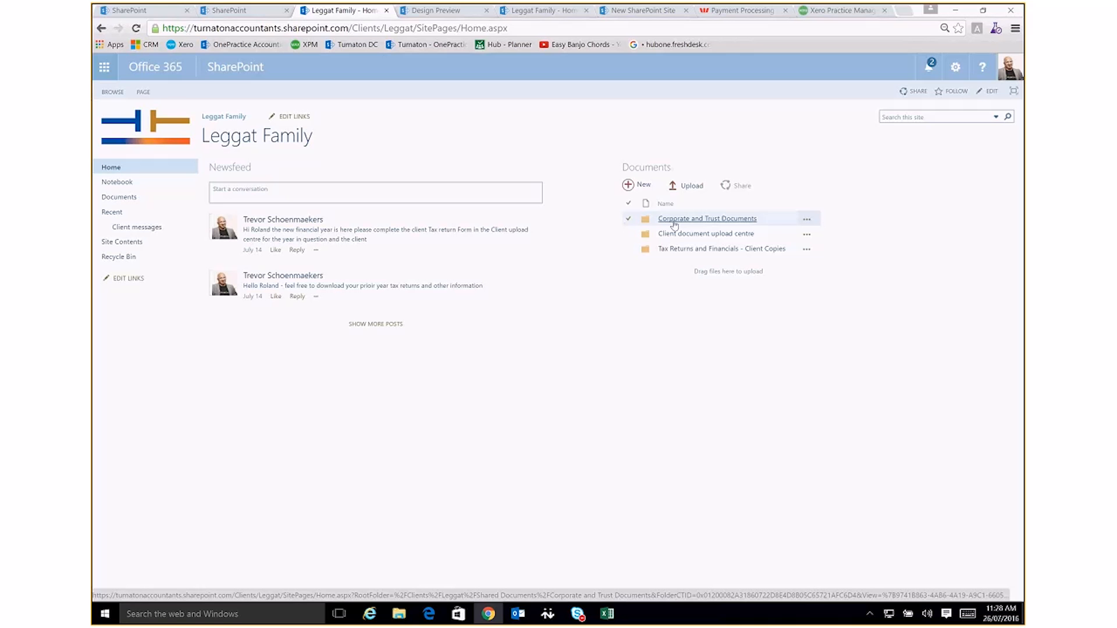
Inspect the details of the Corporate and Trust Documents folder, close them and deselect the folder
click(808, 220)
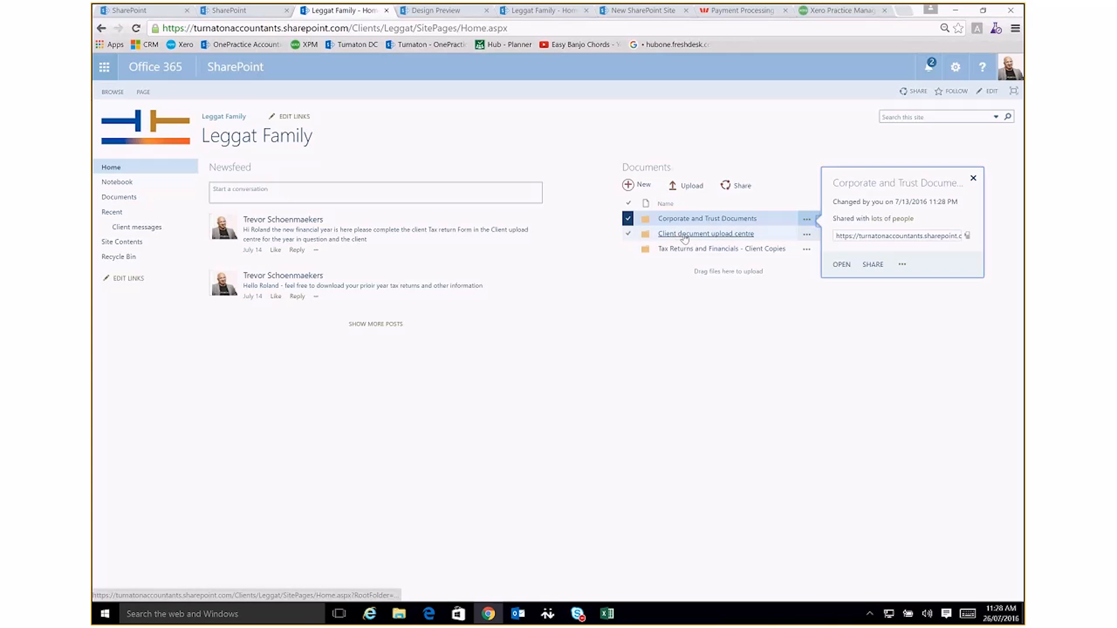
click(569, 263)
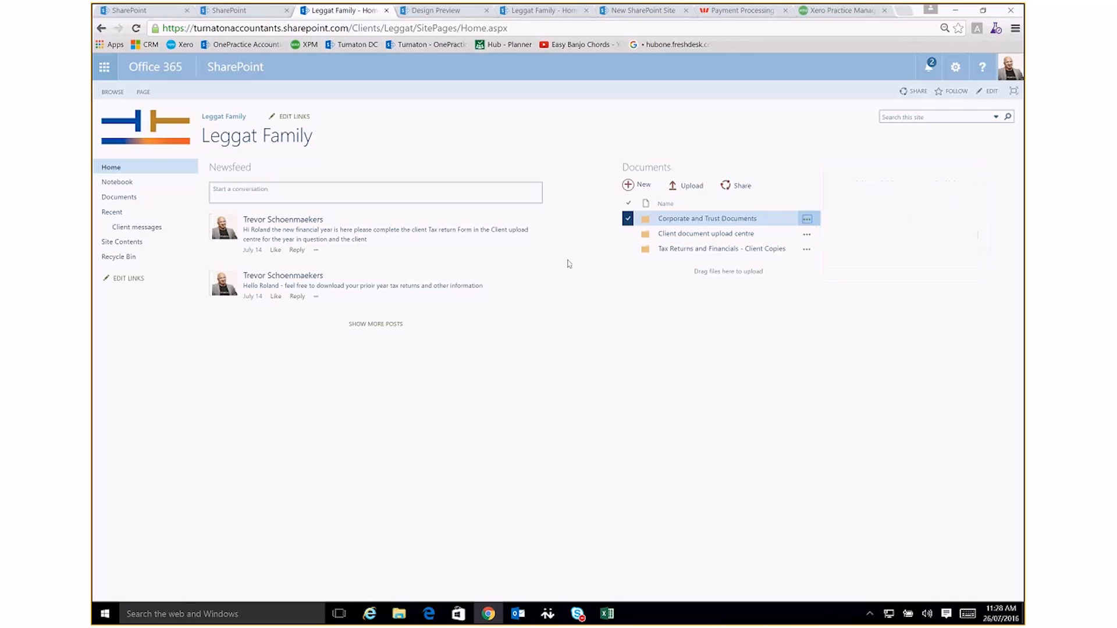
click(627, 219)
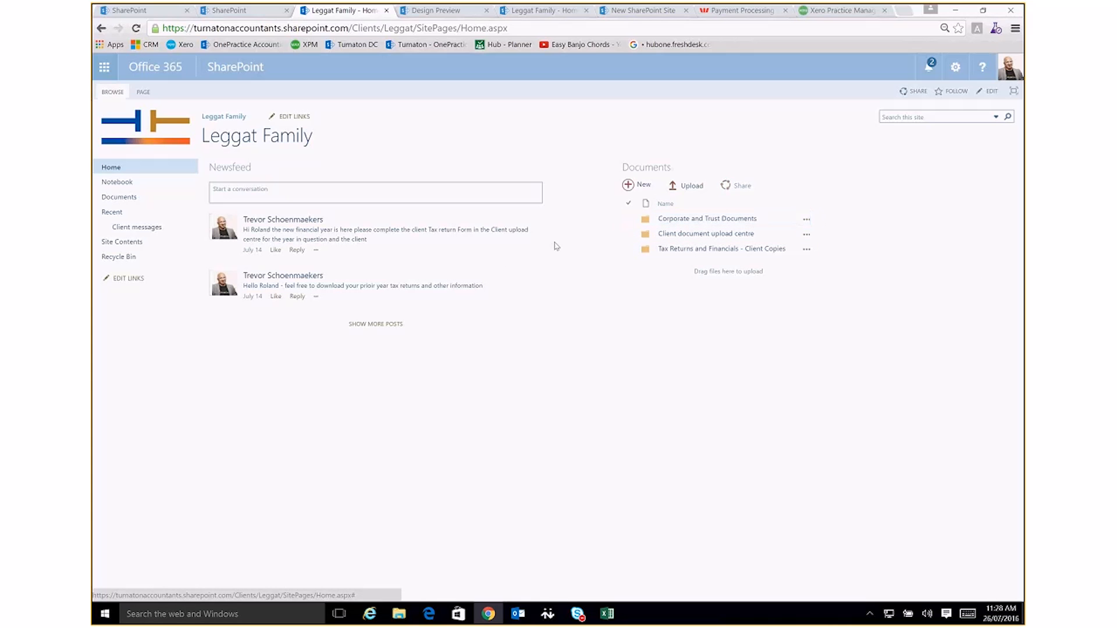
Look into the Client document upload centre folder, select its 2016 subfolder, and return to the site's home page
click(694, 234)
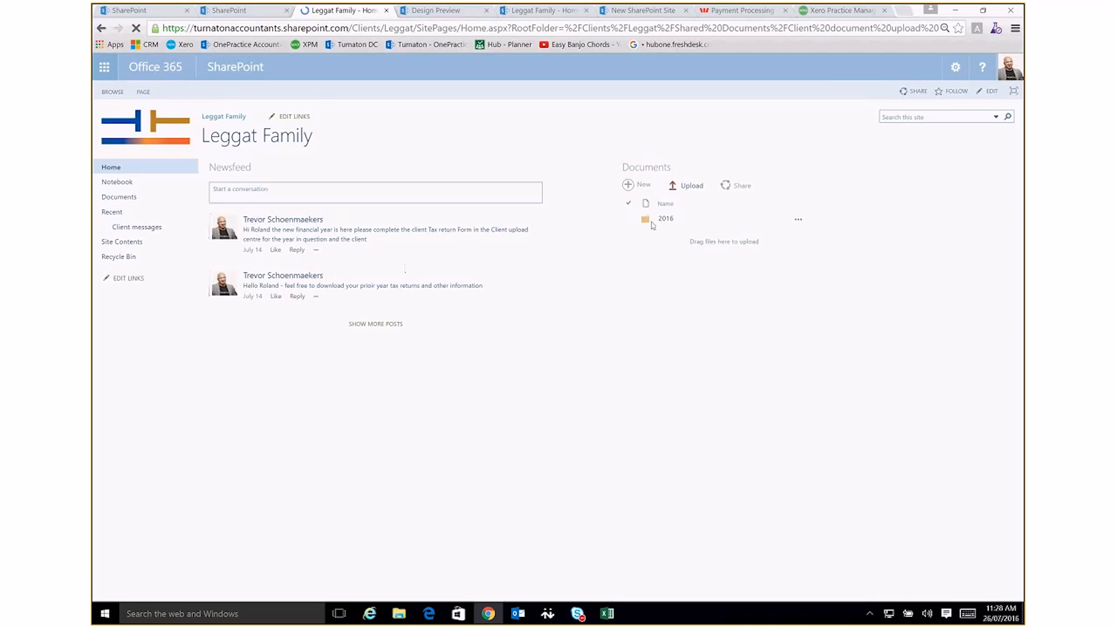
click(652, 223)
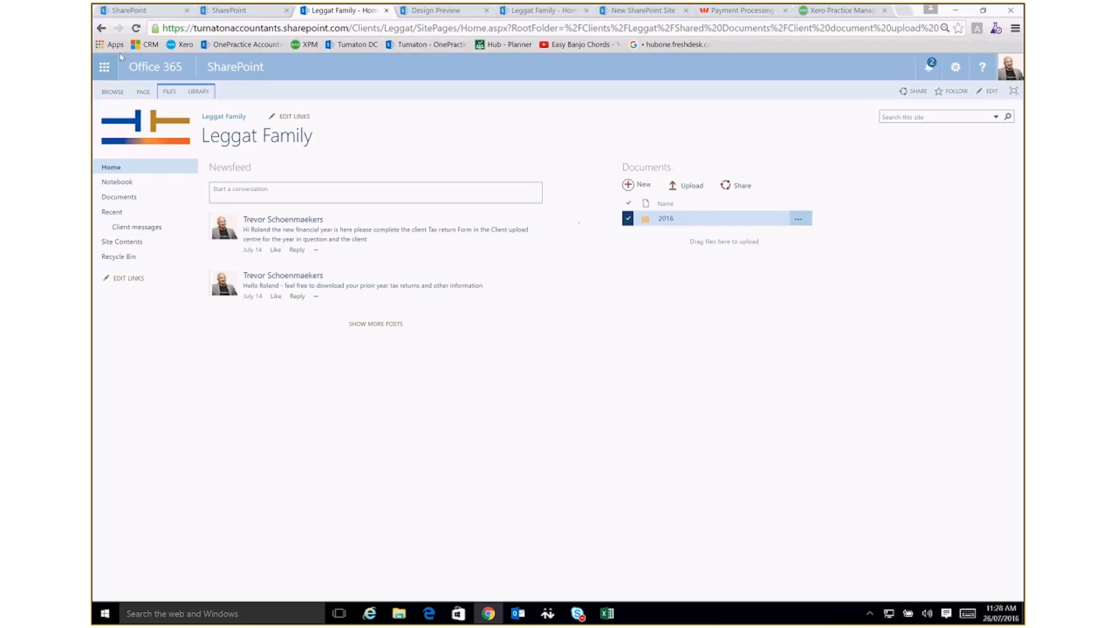
click(101, 28)
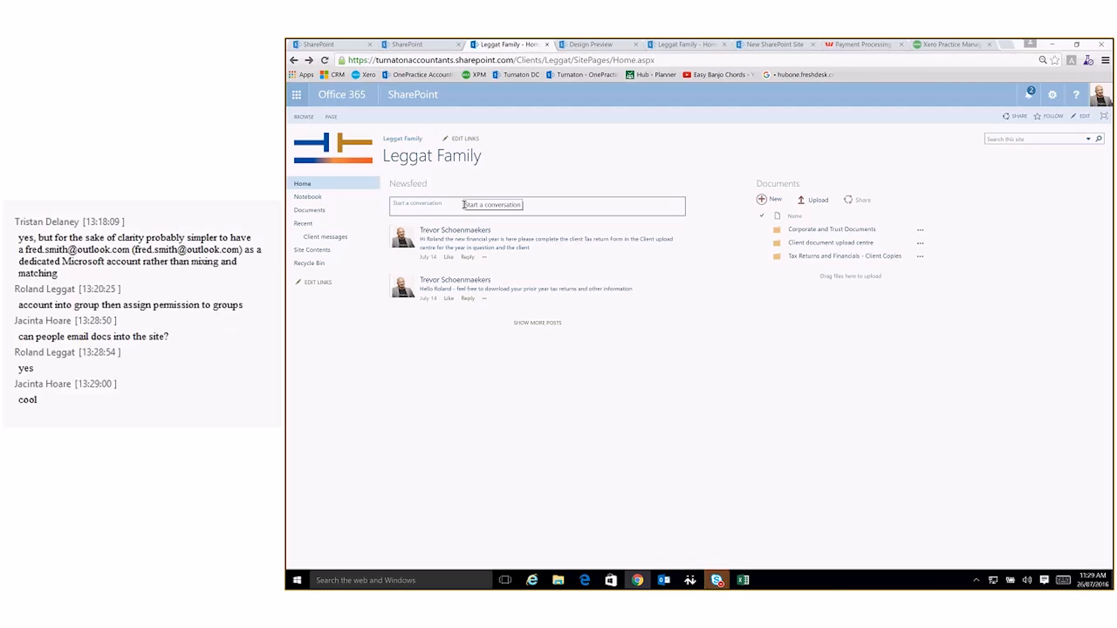
Open the family site's contents, start adding an app and browse the first page of available apps
click(322, 252)
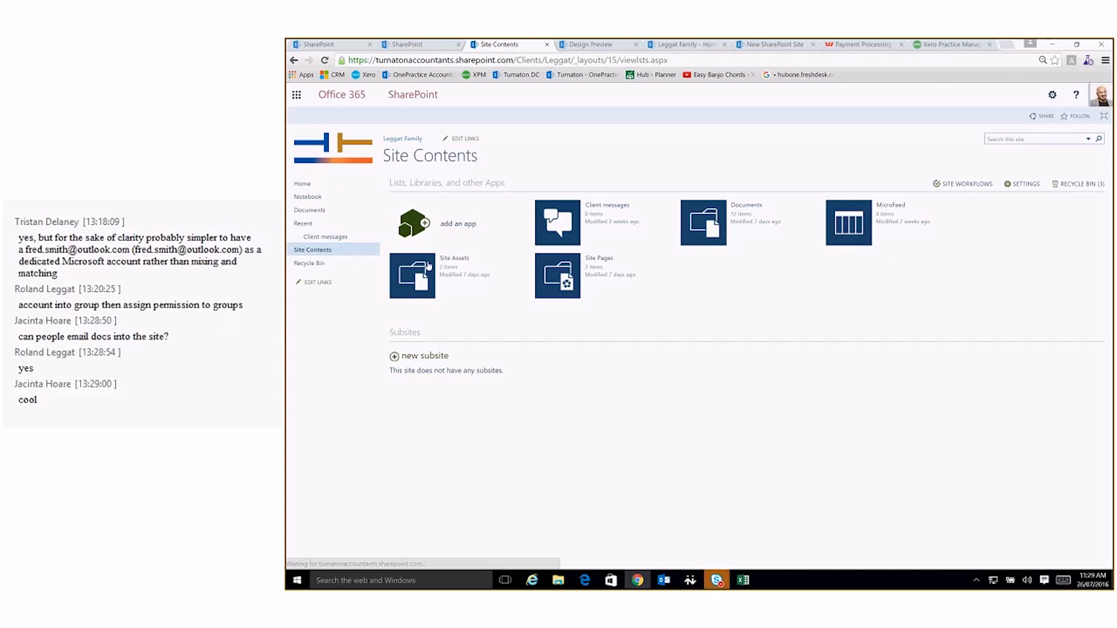
click(441, 231)
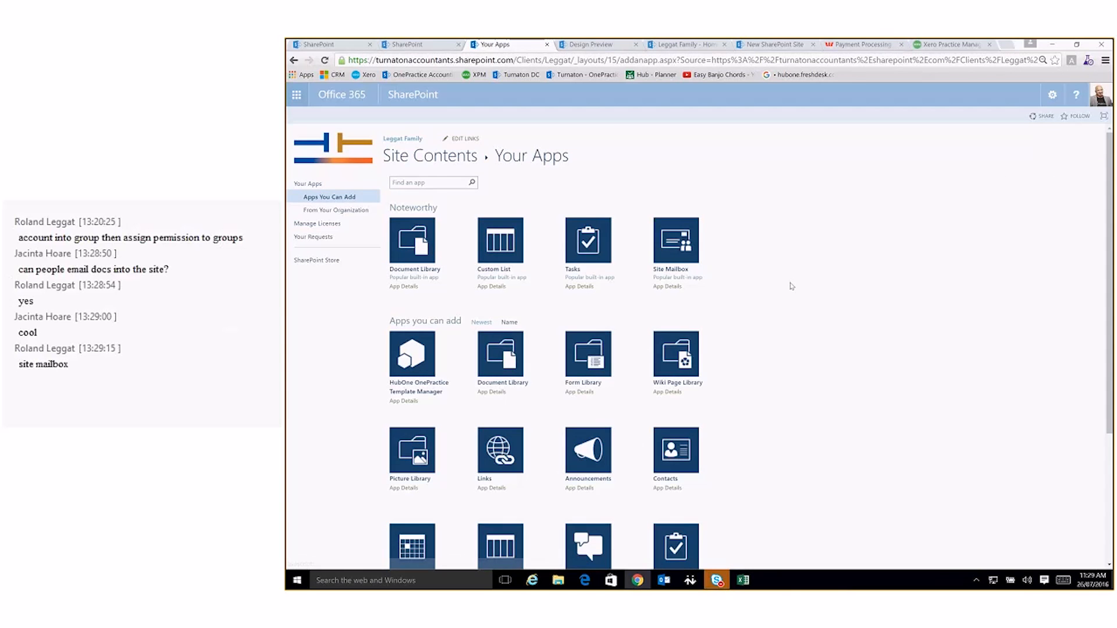
scroll(791, 287, down, 2)
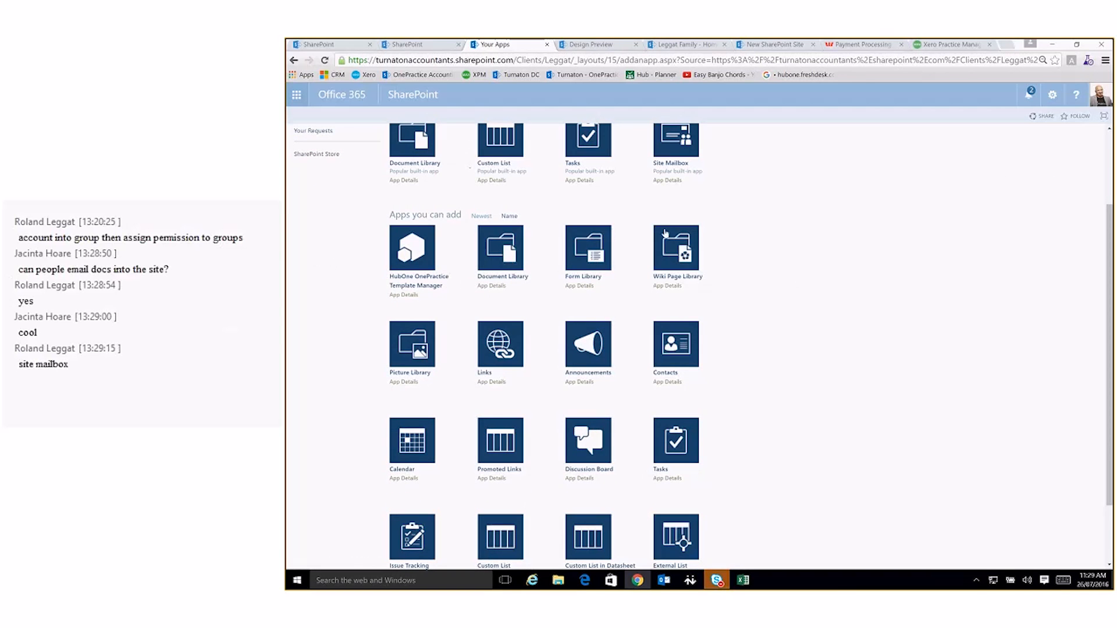
scroll(664, 233, down, 2)
scroll(456, 234, up, 4)
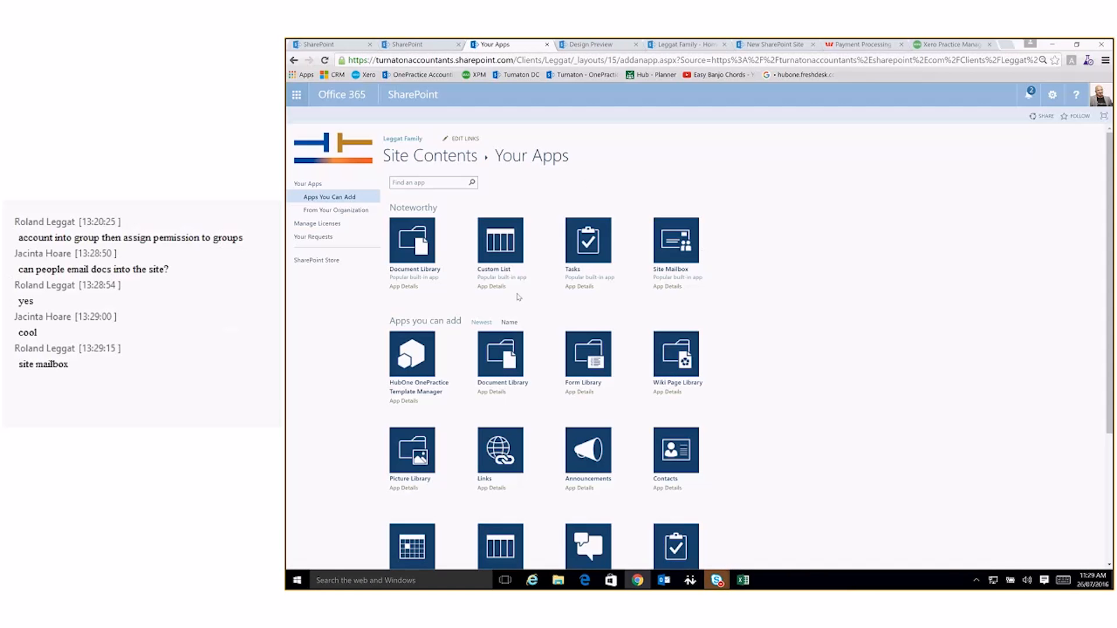
scroll(605, 321, down, 2)
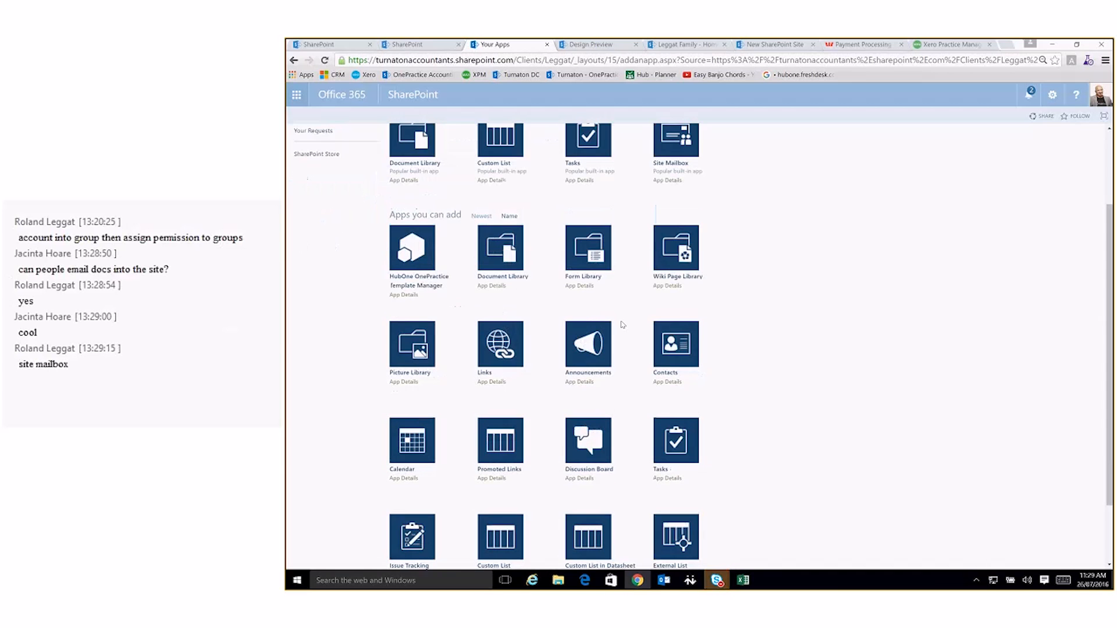
scroll(623, 325, down, 2)
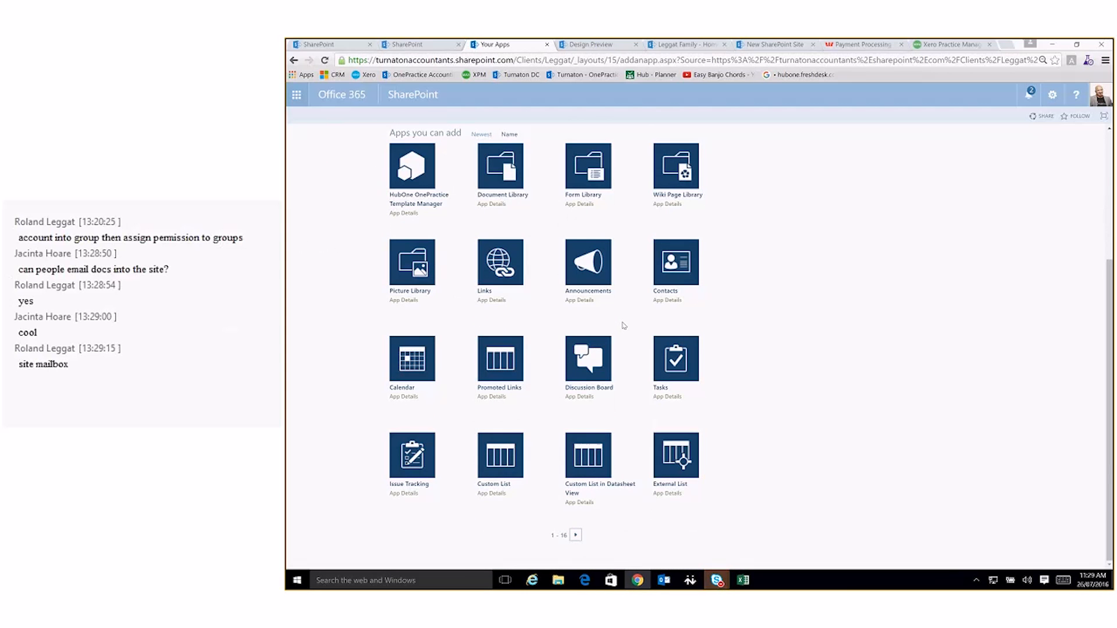
scroll(675, 324, up, 4)
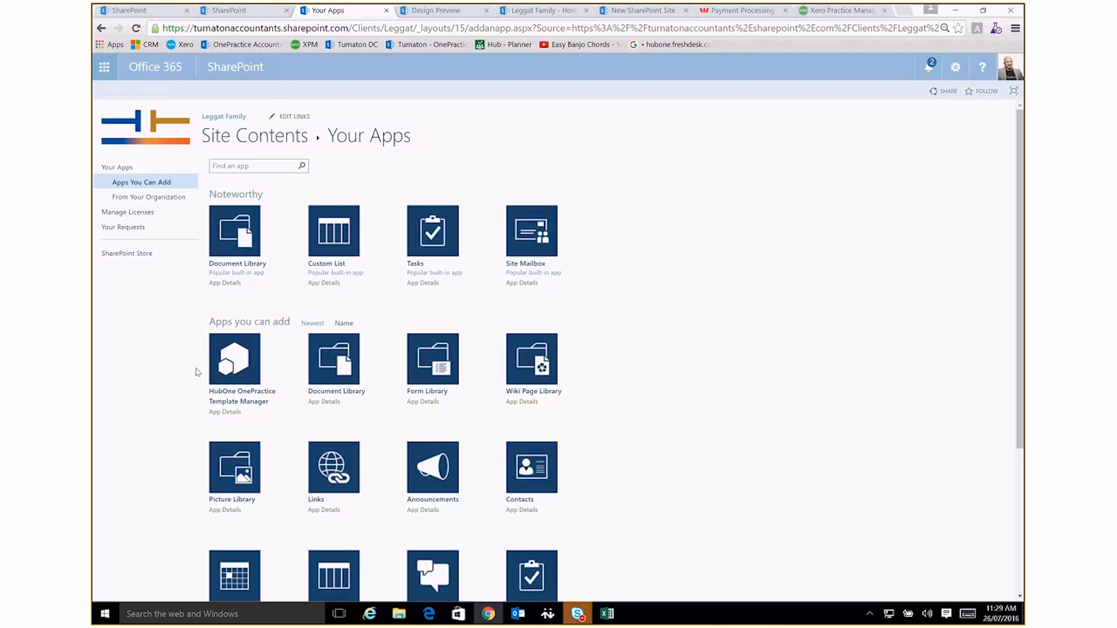
Look over the built-in apps once more and go on to the second page of apps that can be added
scroll(198, 372, down, 3)
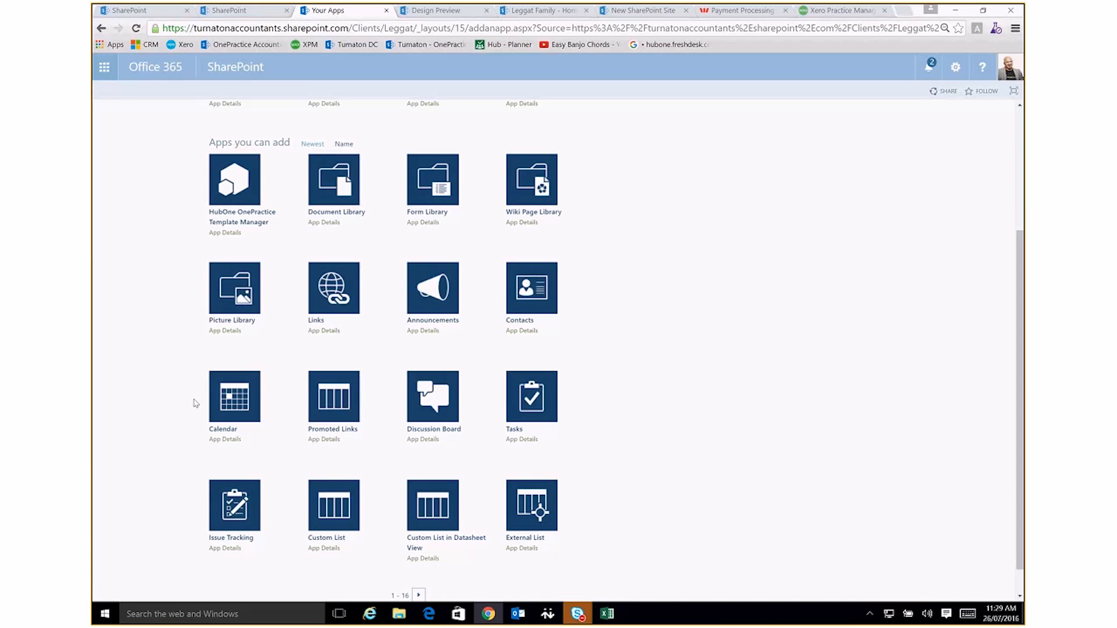
scroll(195, 403, up, 1)
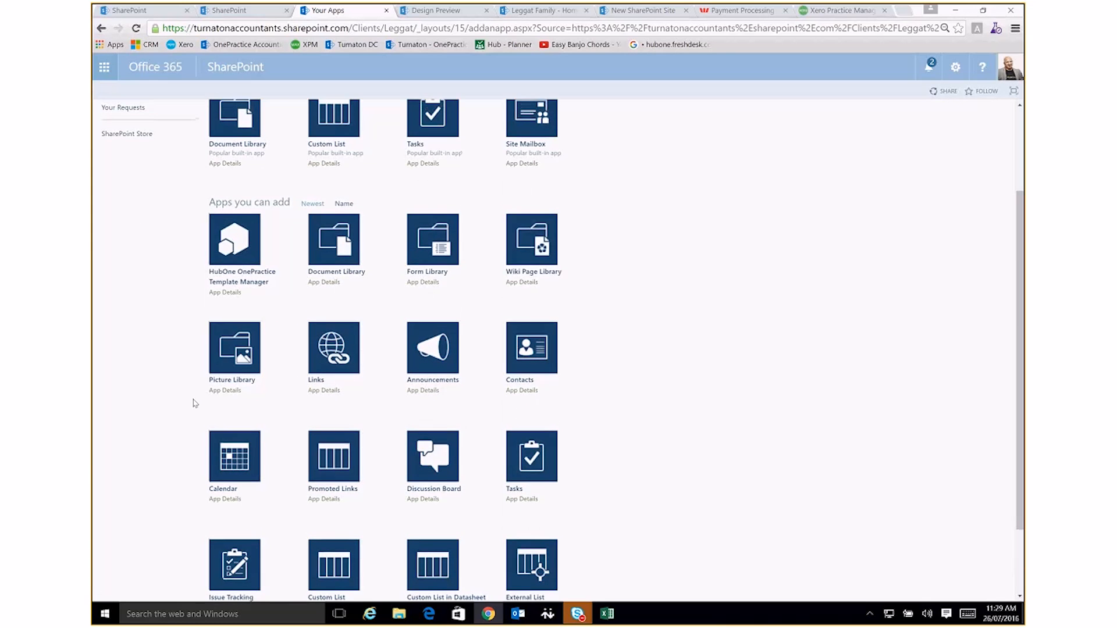
scroll(196, 403, down, 1)
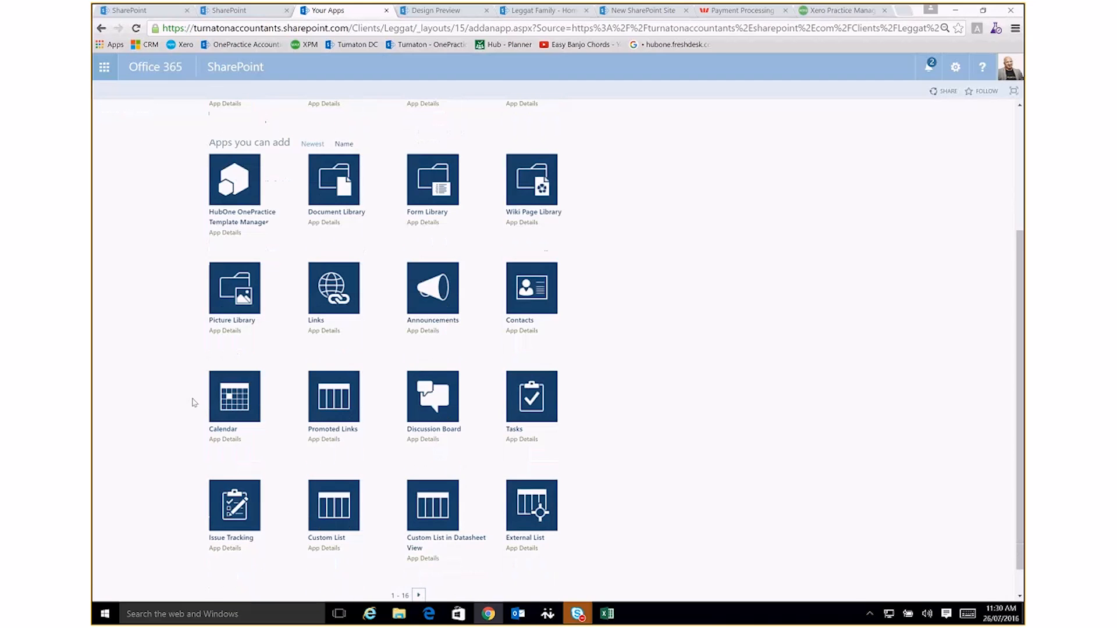
scroll(349, 524, down, 1)
click(418, 563)
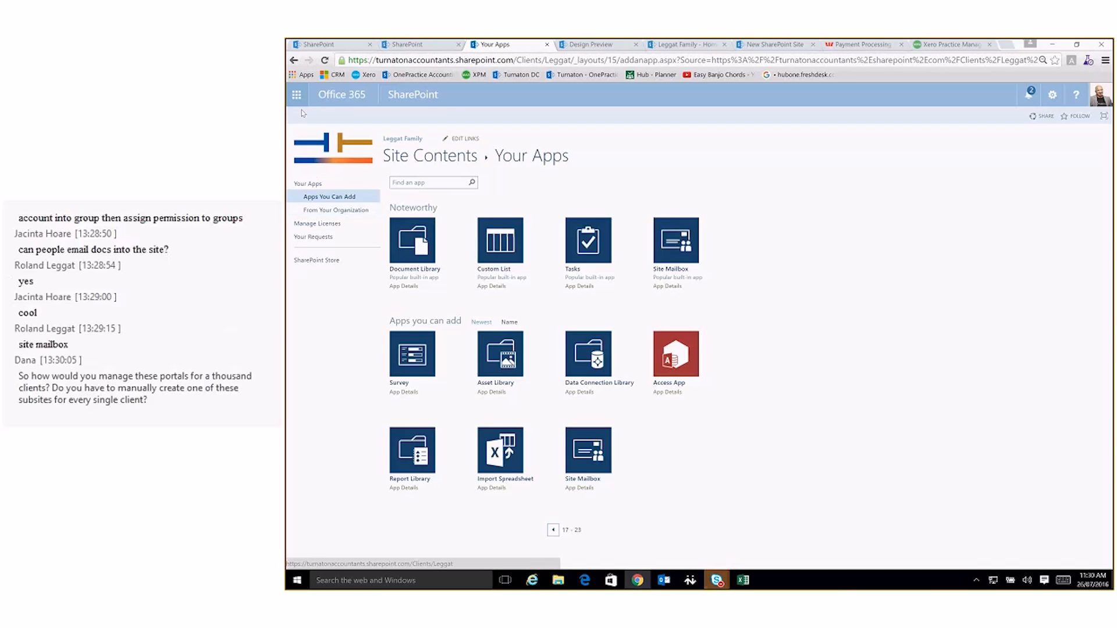
Go to the first family's client site, open its Personal Income Tax Return - Year End Questionaire survey and start a response
click(395, 97)
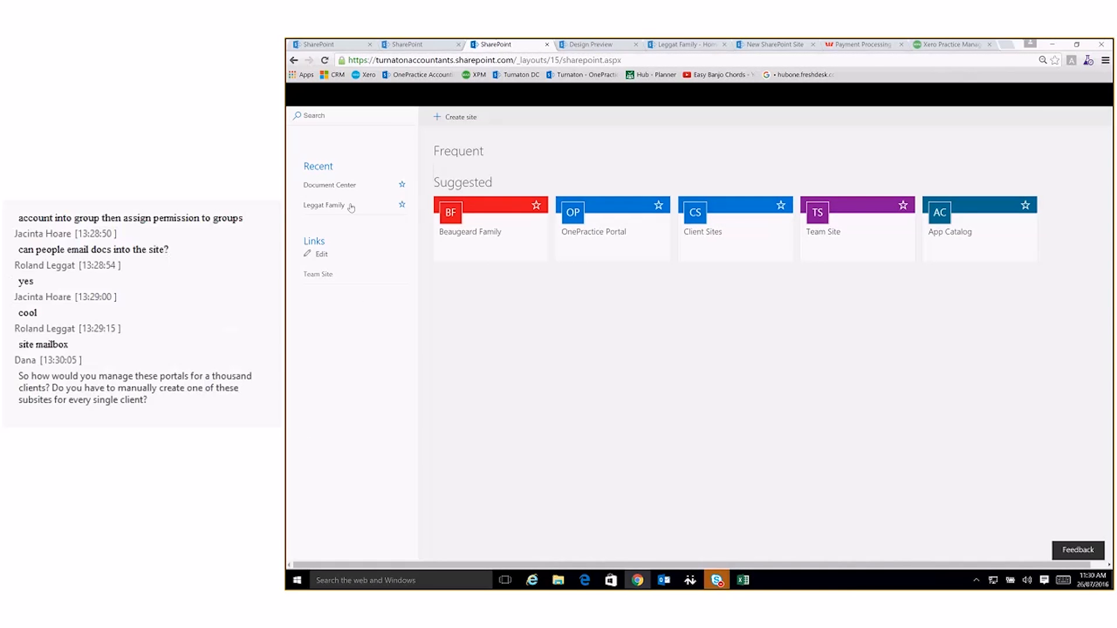
click(332, 232)
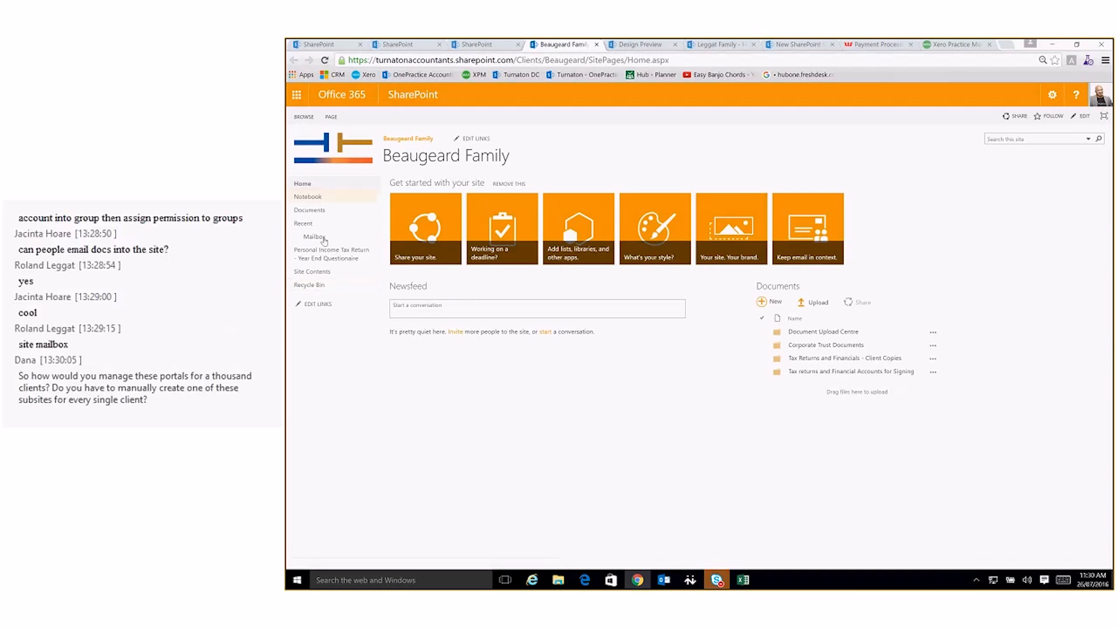
click(322, 254)
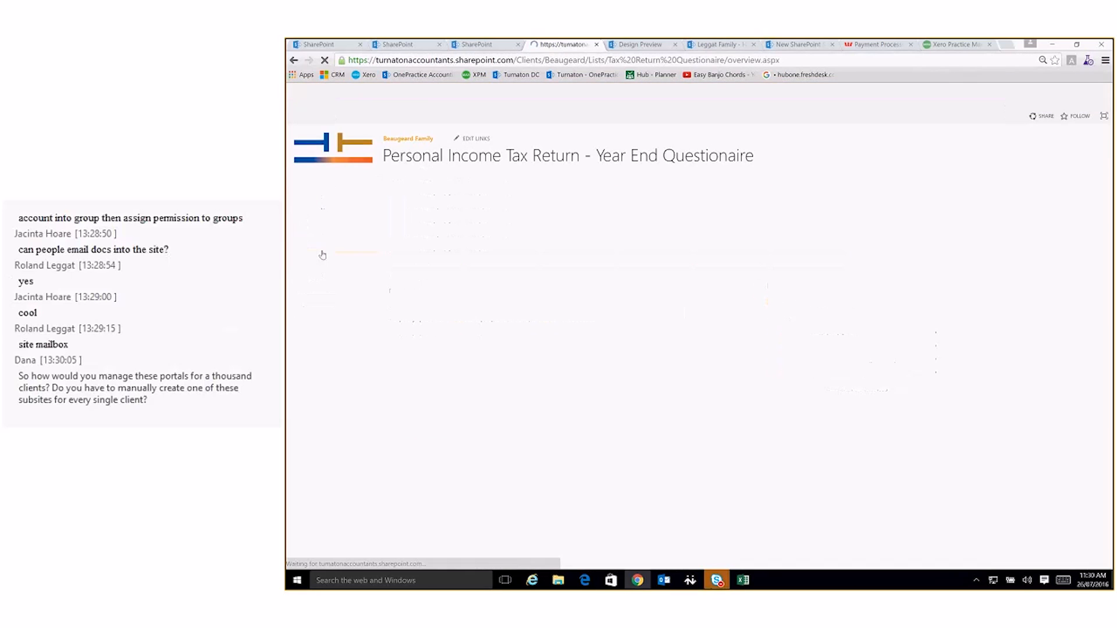
click(431, 187)
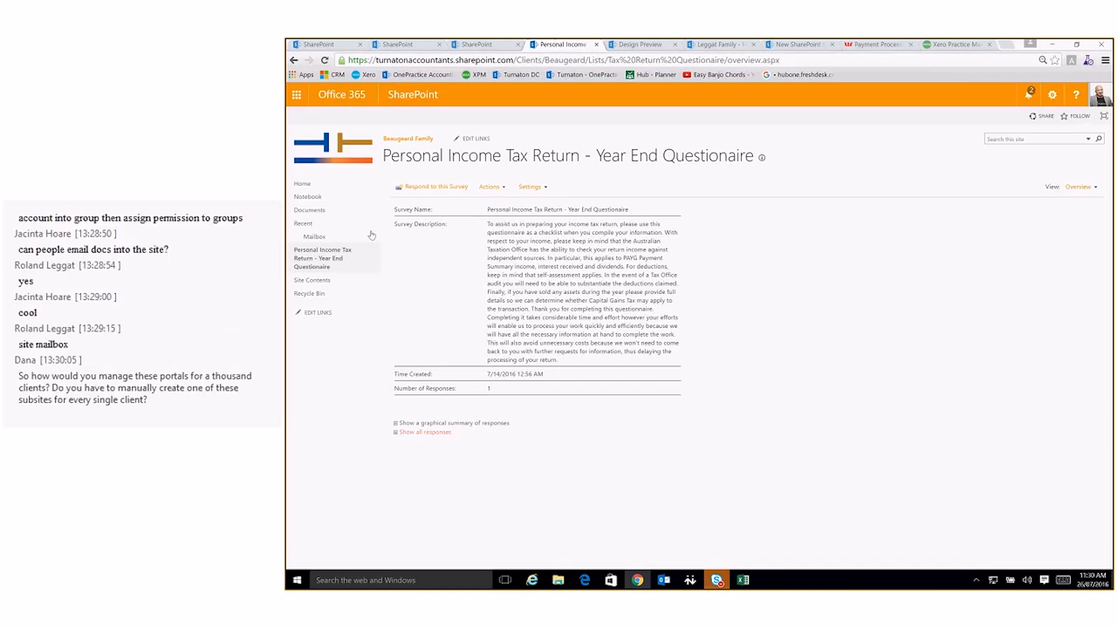
click(422, 186)
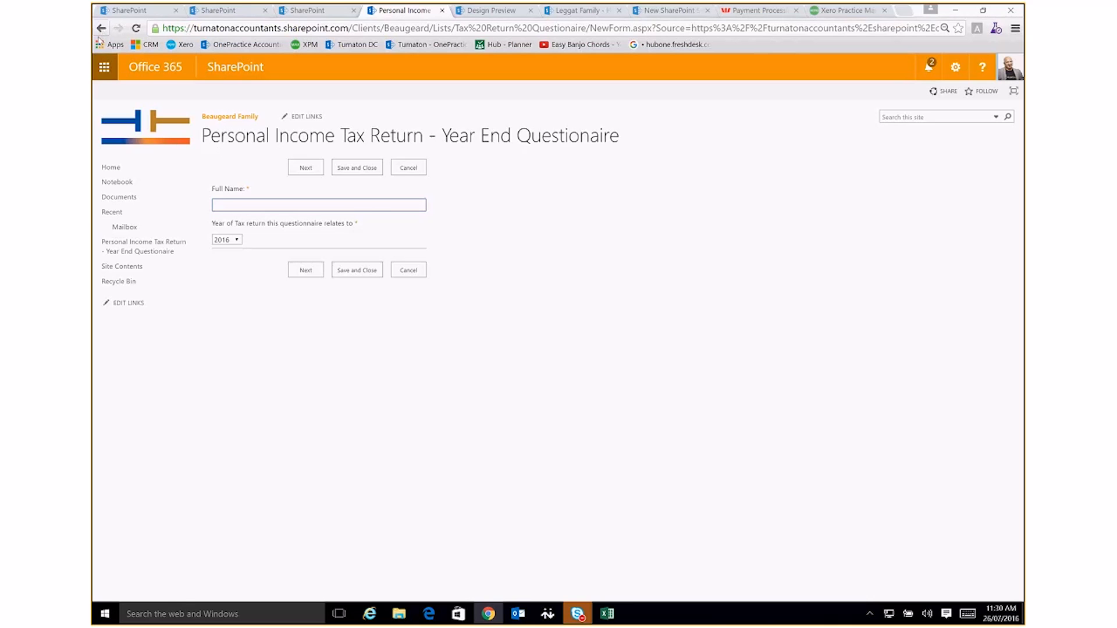
Leave the blank response for the survey's overview and open the Survey Settings
click(123, 249)
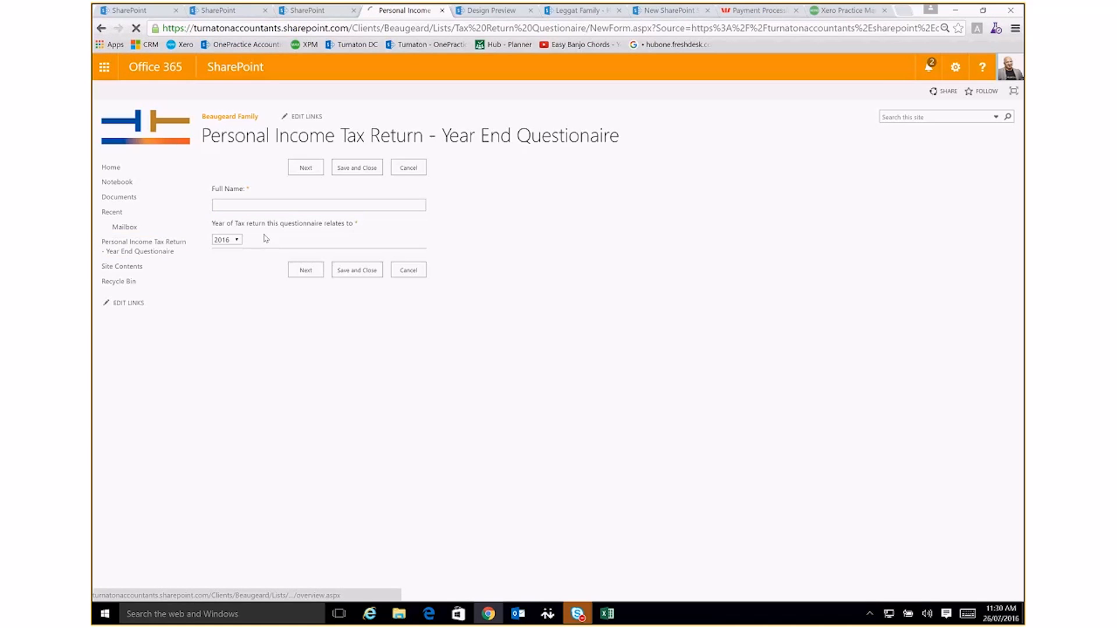
click(352, 175)
click(361, 216)
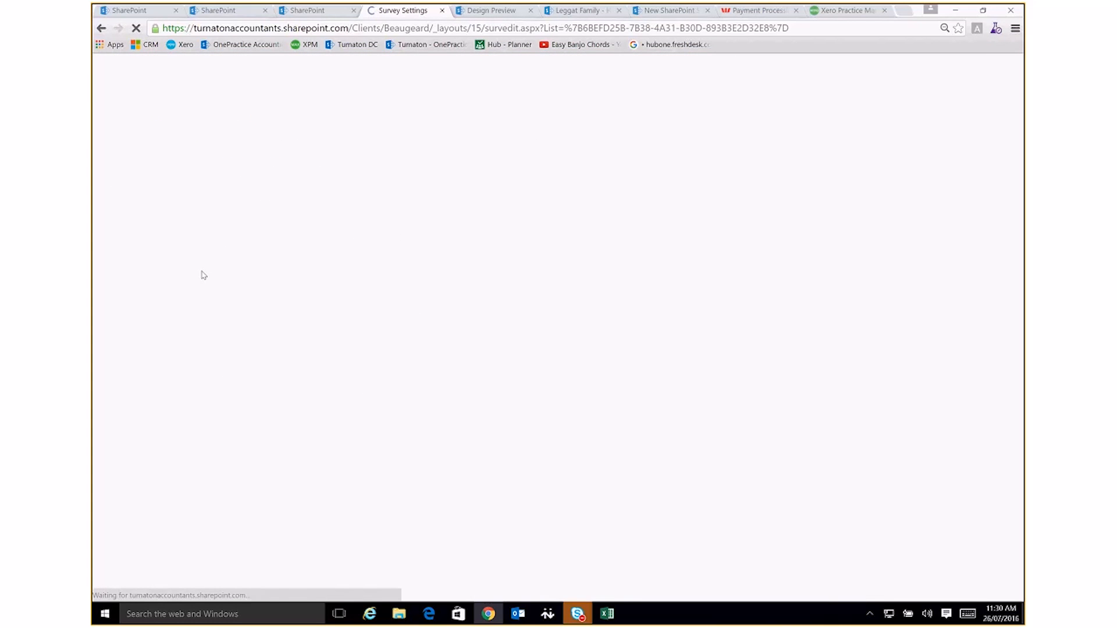
Examine the survey's full question list with its answer types, required marks and branching logic, and return to the general settings
scroll(291, 349, down, 7)
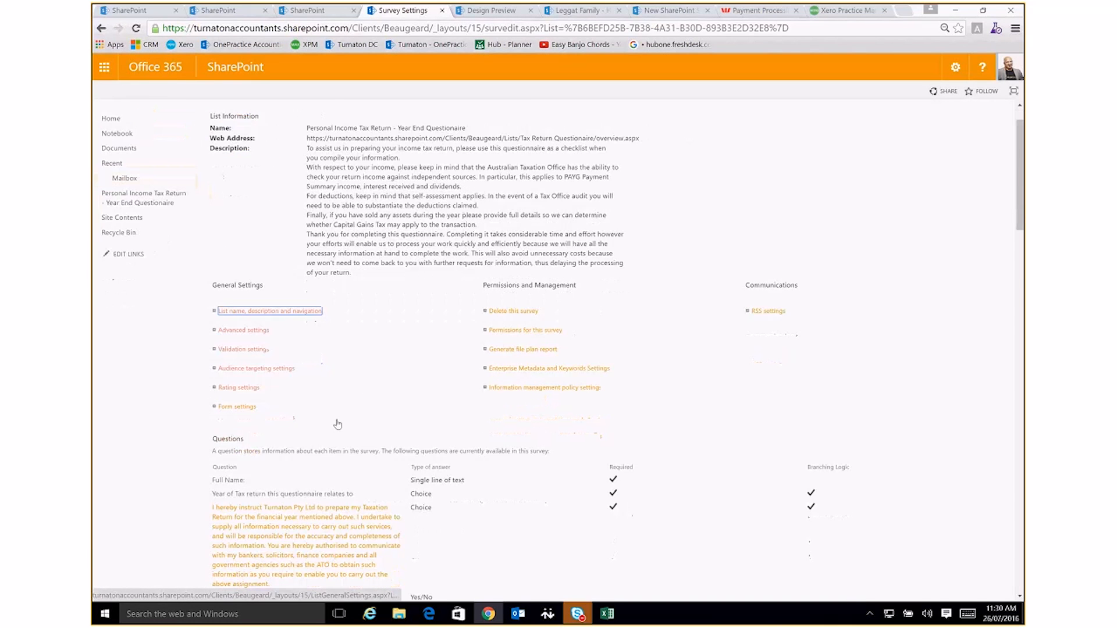
scroll(264, 210, down, 1)
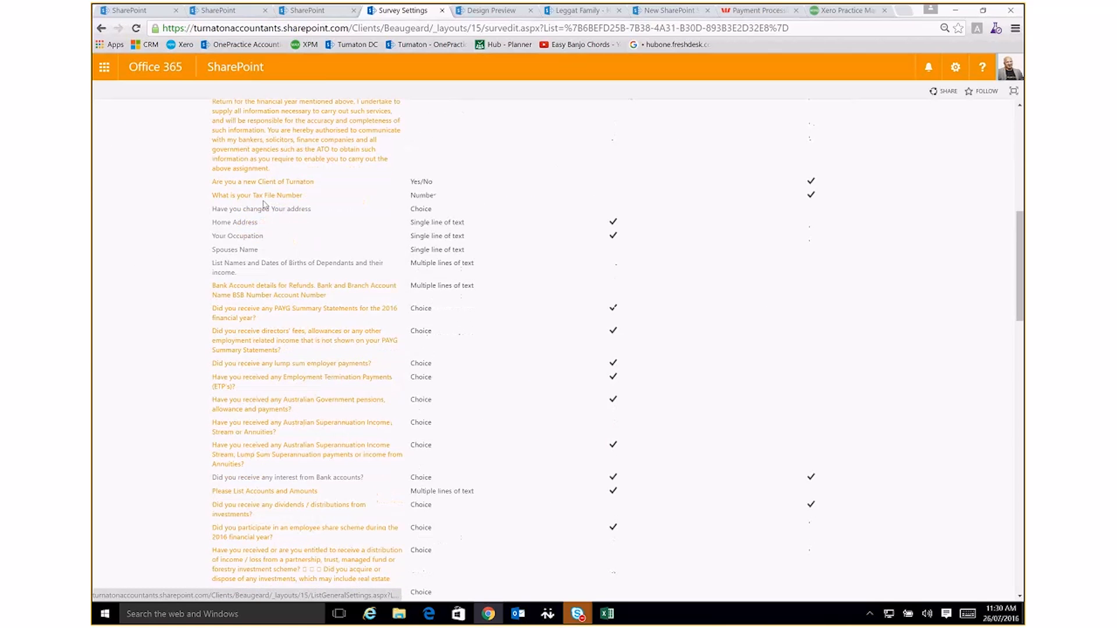
scroll(260, 210, up, 1)
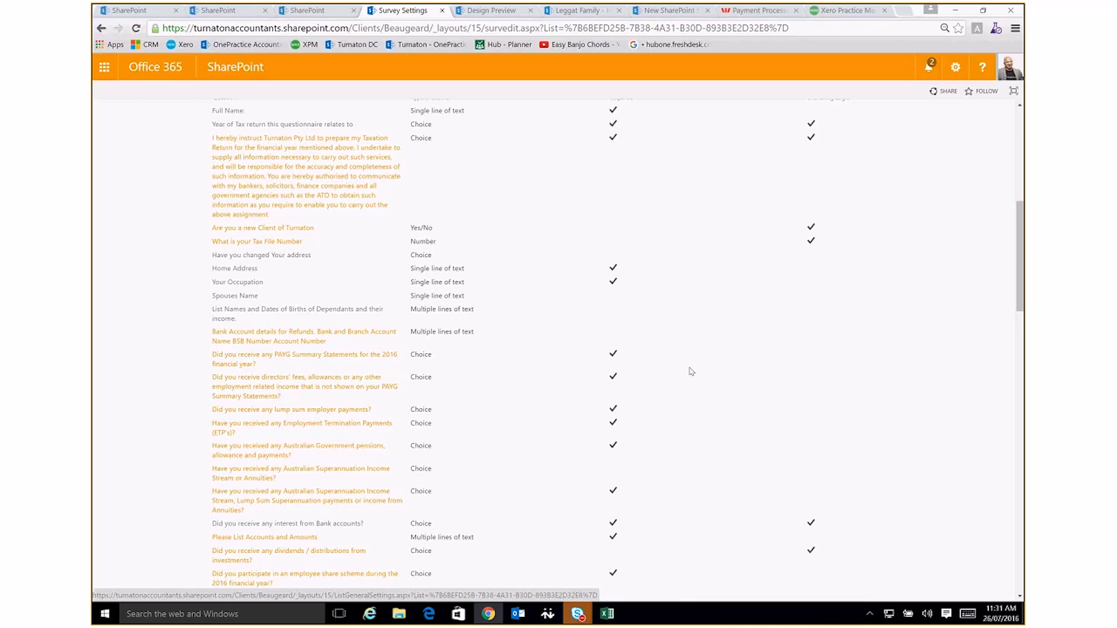
scroll(691, 371, down, 1)
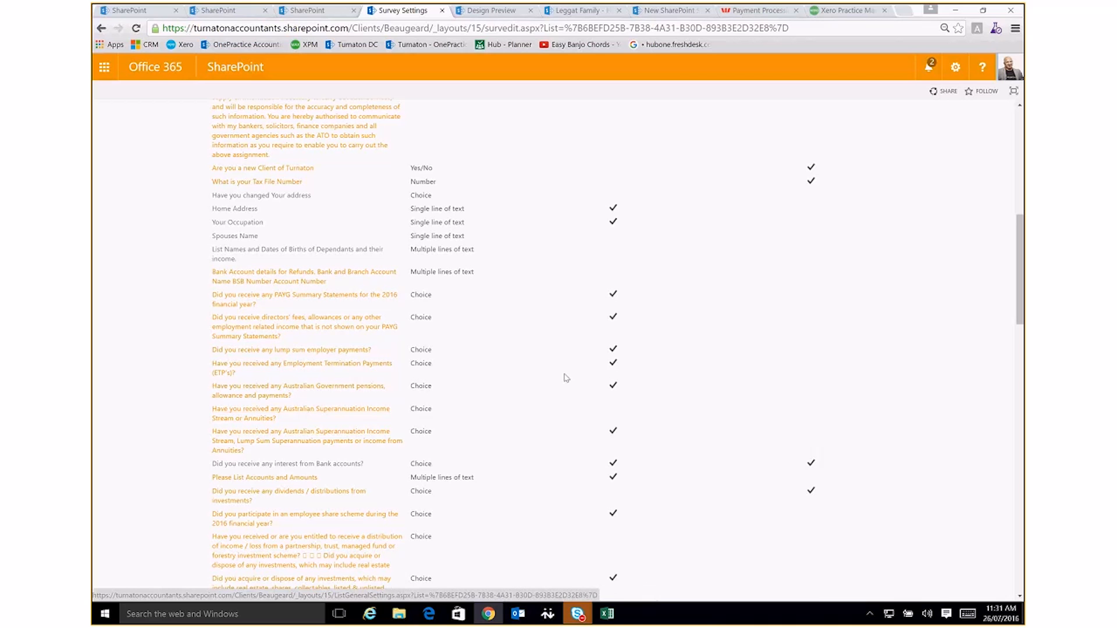
scroll(564, 378, down, 1)
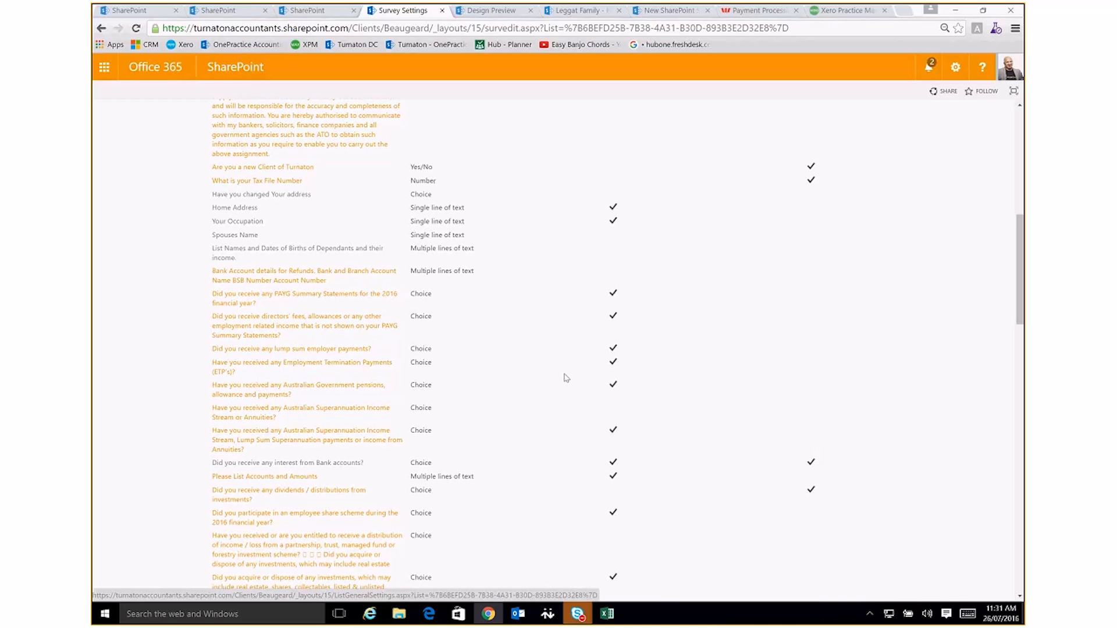
scroll(564, 378, down, 2)
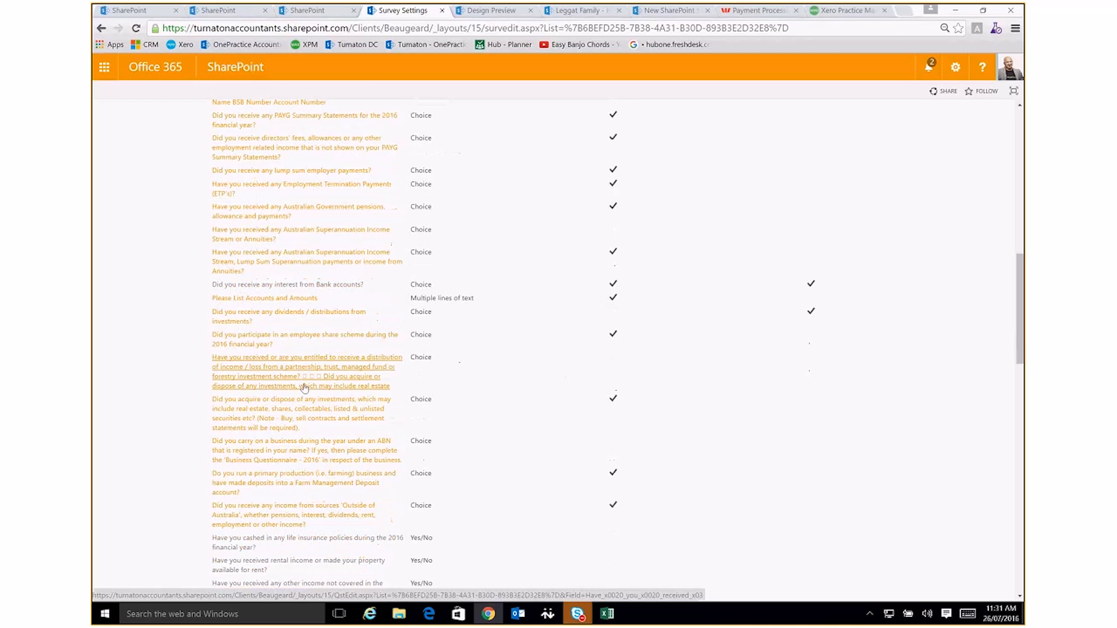
scroll(304, 388, down, 2)
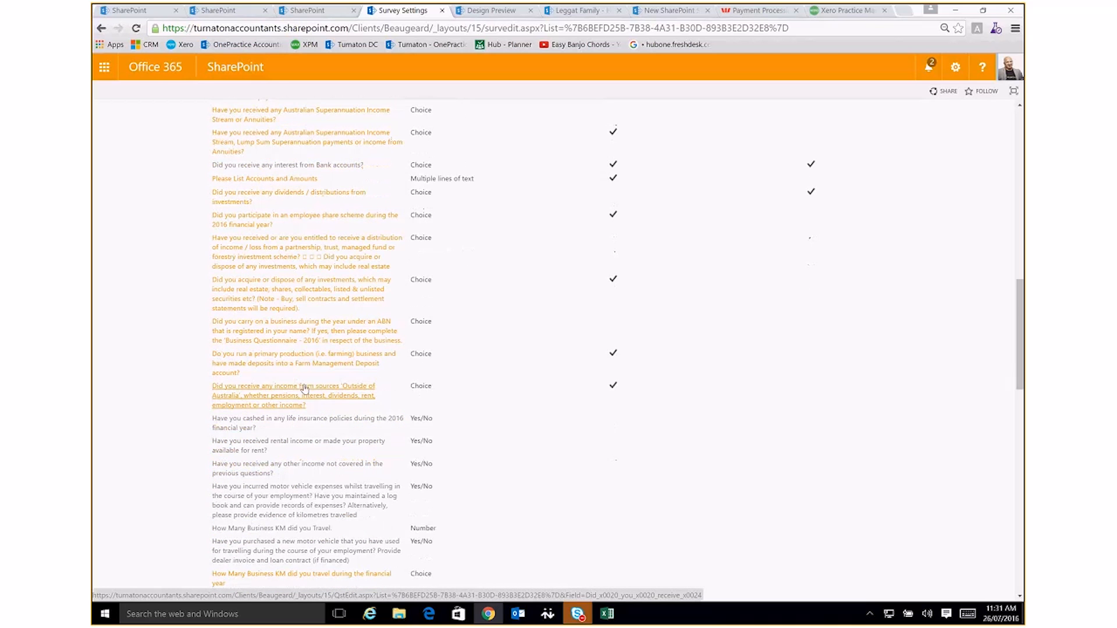
scroll(304, 388, down, 13)
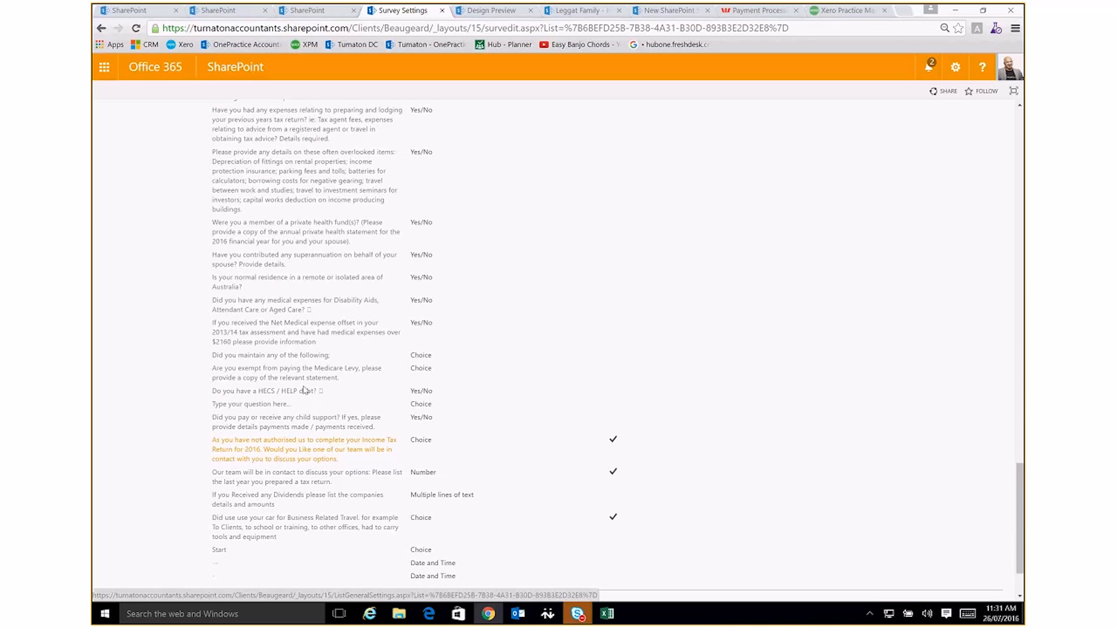
scroll(304, 390, down, 1)
scroll(305, 424, up, 1)
scroll(305, 424, up, 13)
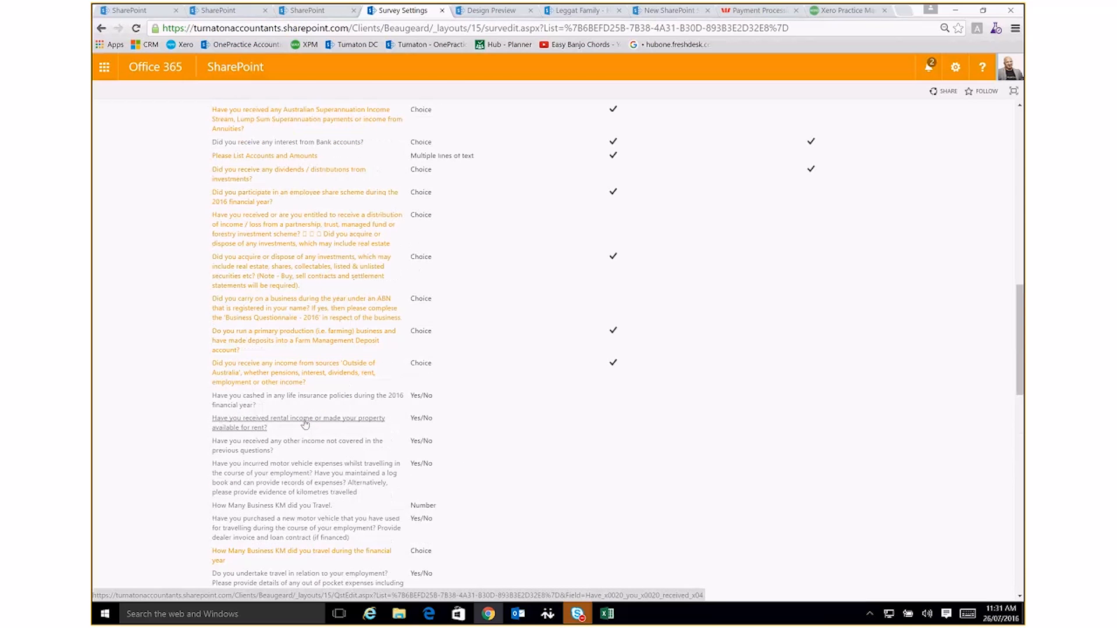
scroll(305, 424, up, 5)
scroll(305, 424, up, 8)
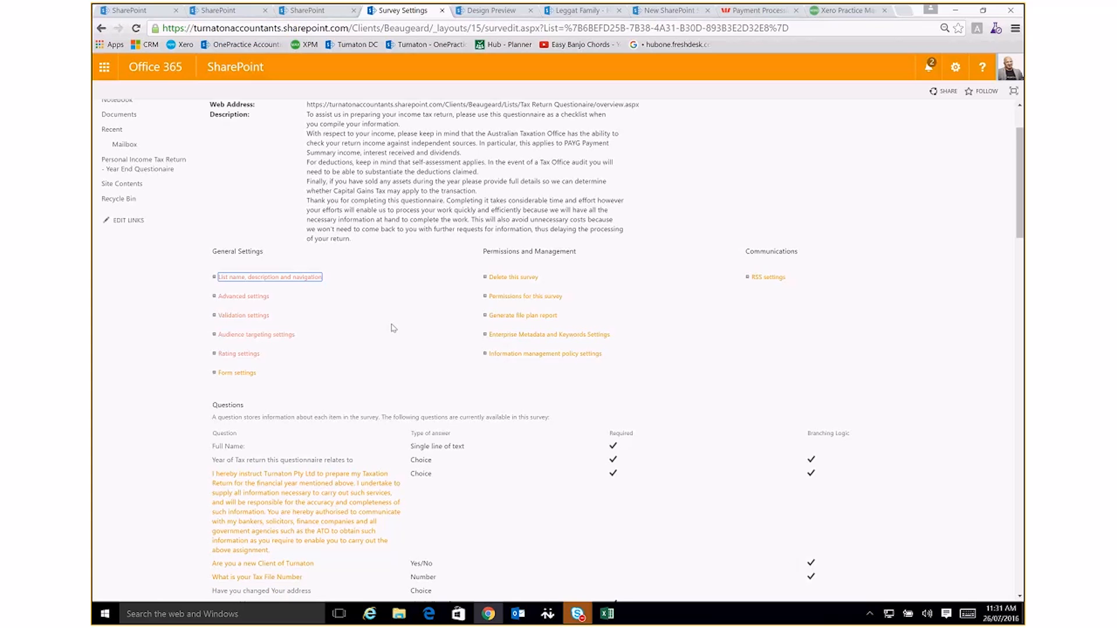
scroll(392, 332, down, 15)
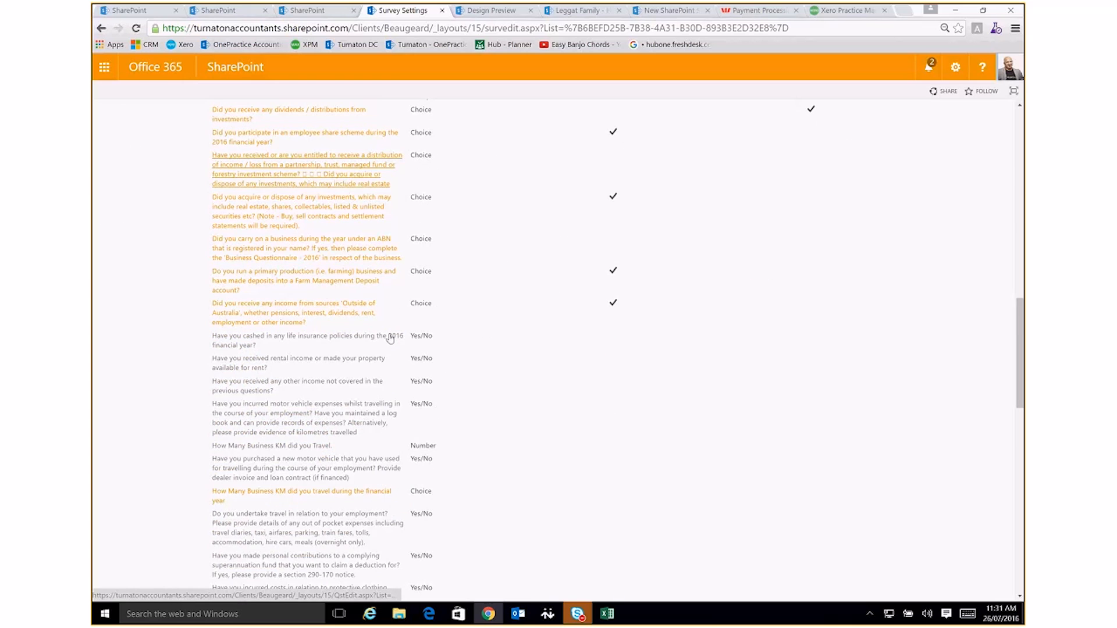
scroll(390, 339, down, 10)
scroll(387, 343, up, 5)
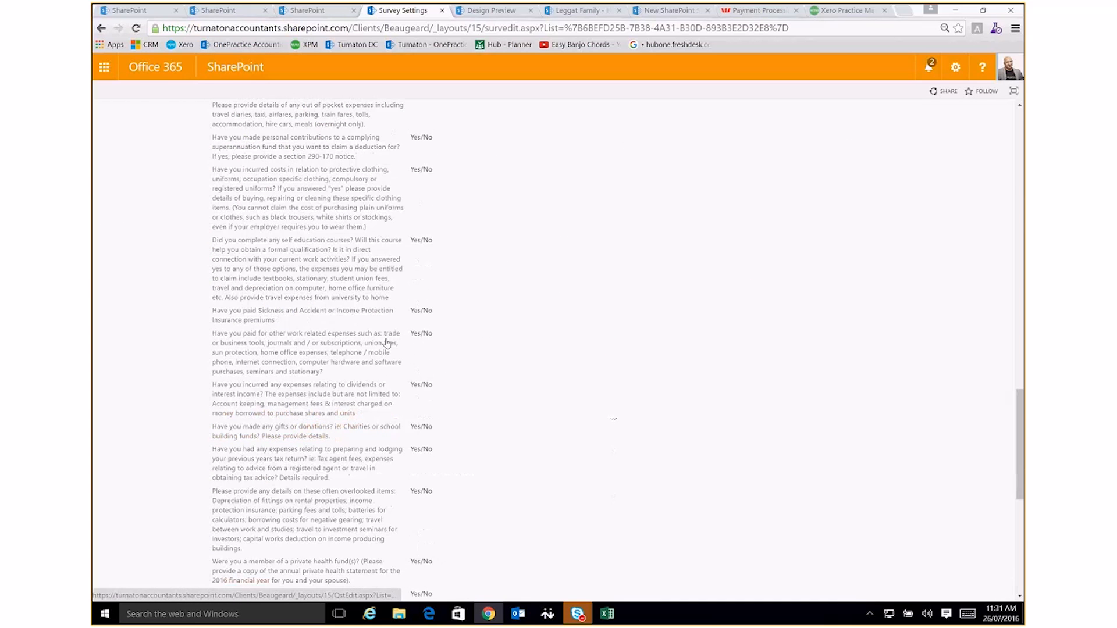
scroll(387, 344, up, 2)
scroll(387, 344, up, 4)
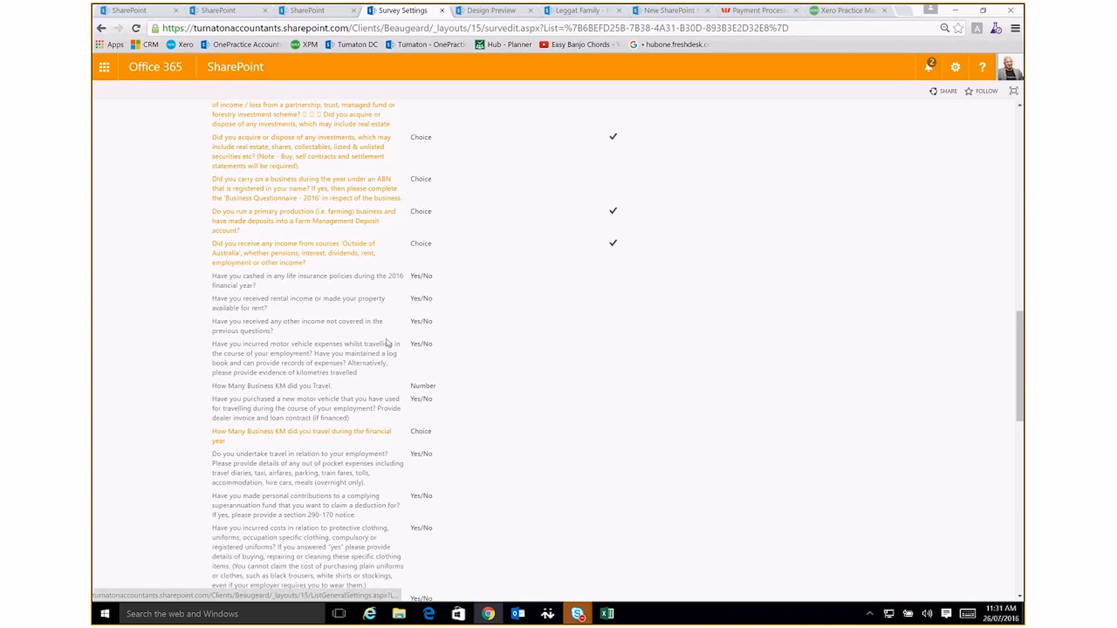
scroll(387, 344, up, 10)
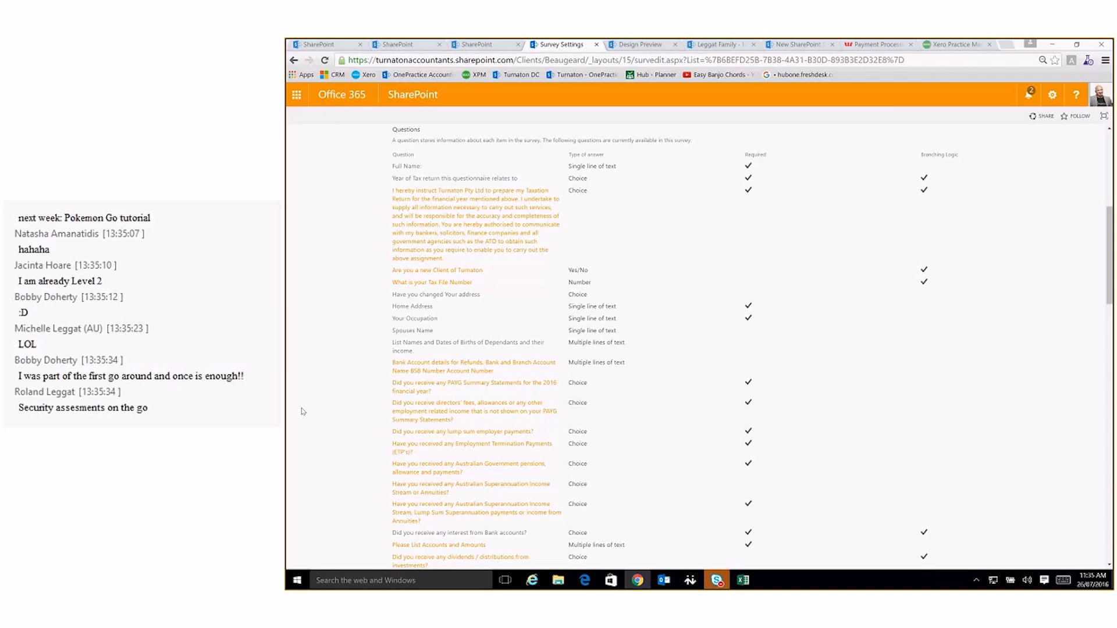
scroll(302, 411, down, 2)
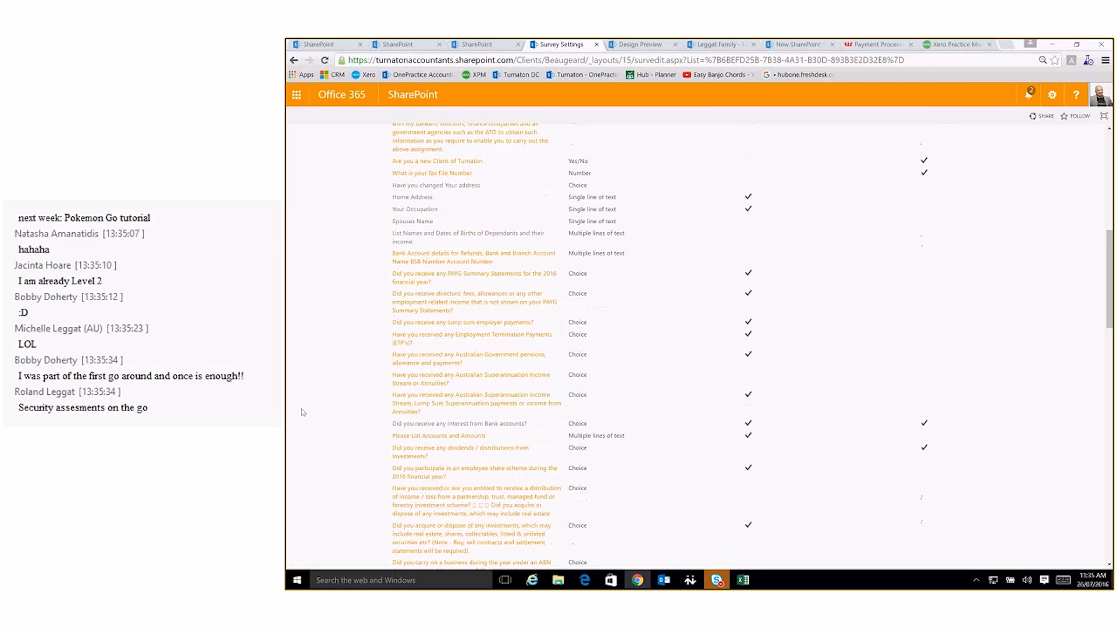
scroll(302, 412, up, 6)
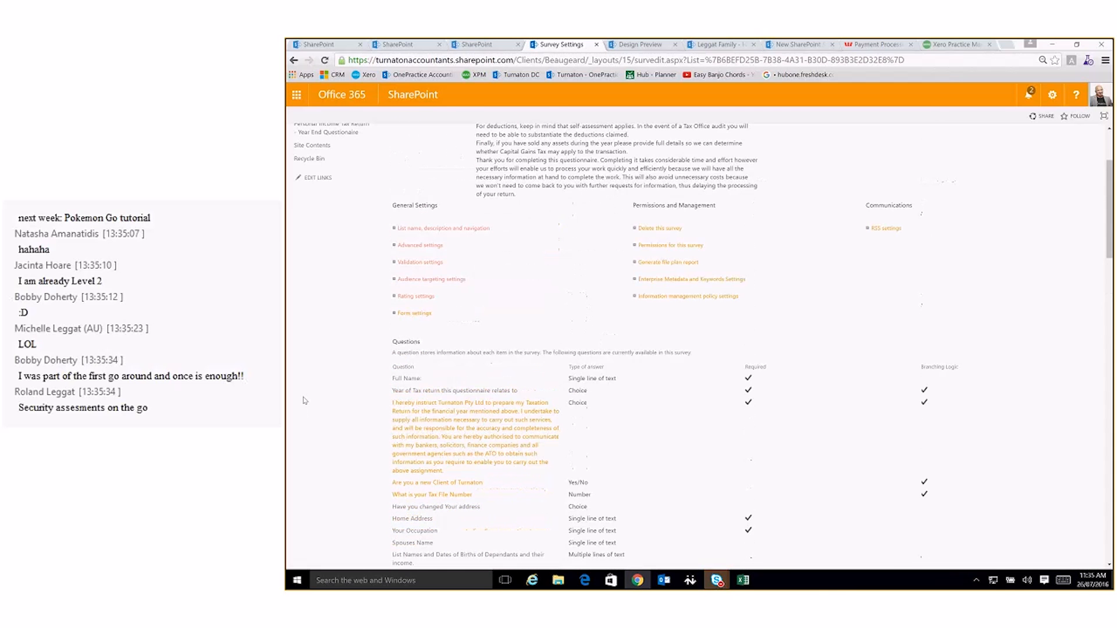
scroll(301, 379, up, 3)
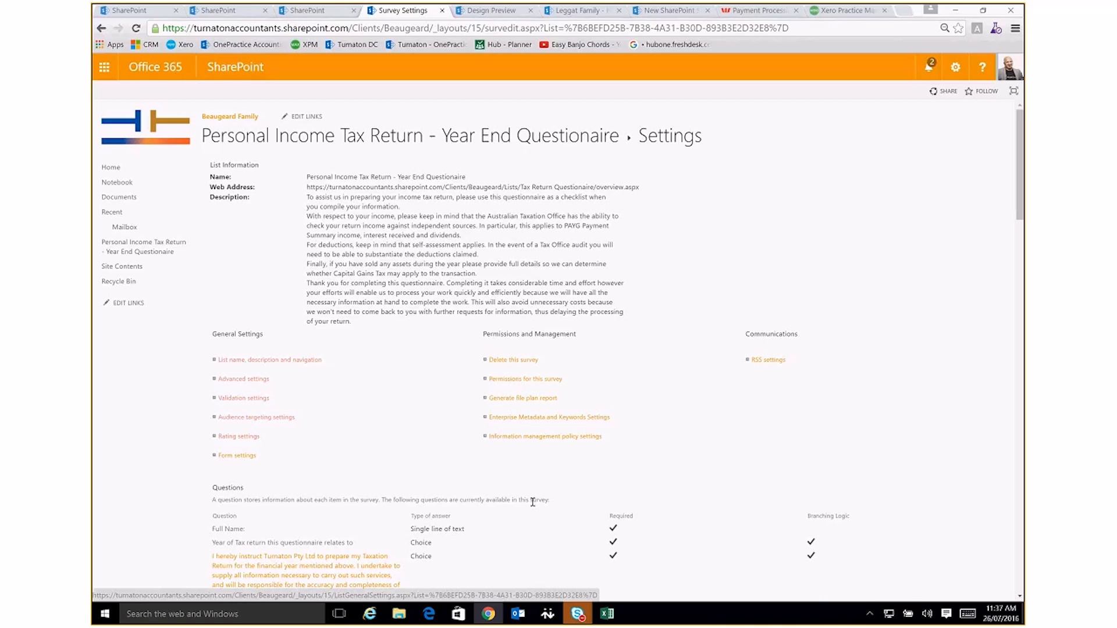
Leave the survey settings for the SharePoint sites overview and open the OnePractice Portal home page
click(218, 136)
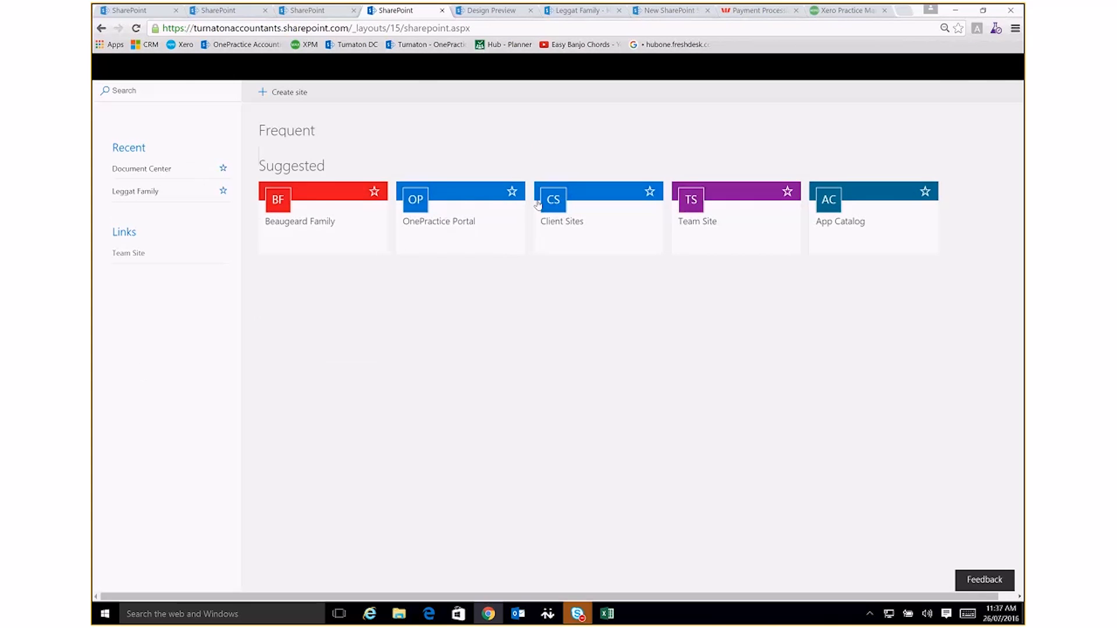
click(448, 425)
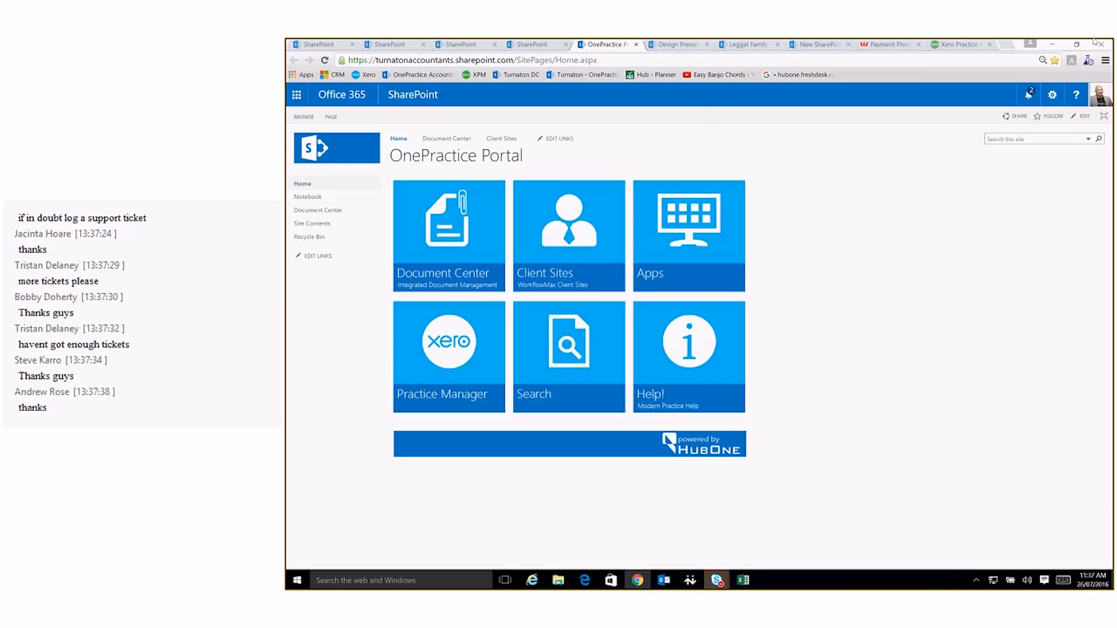
click(700, 48)
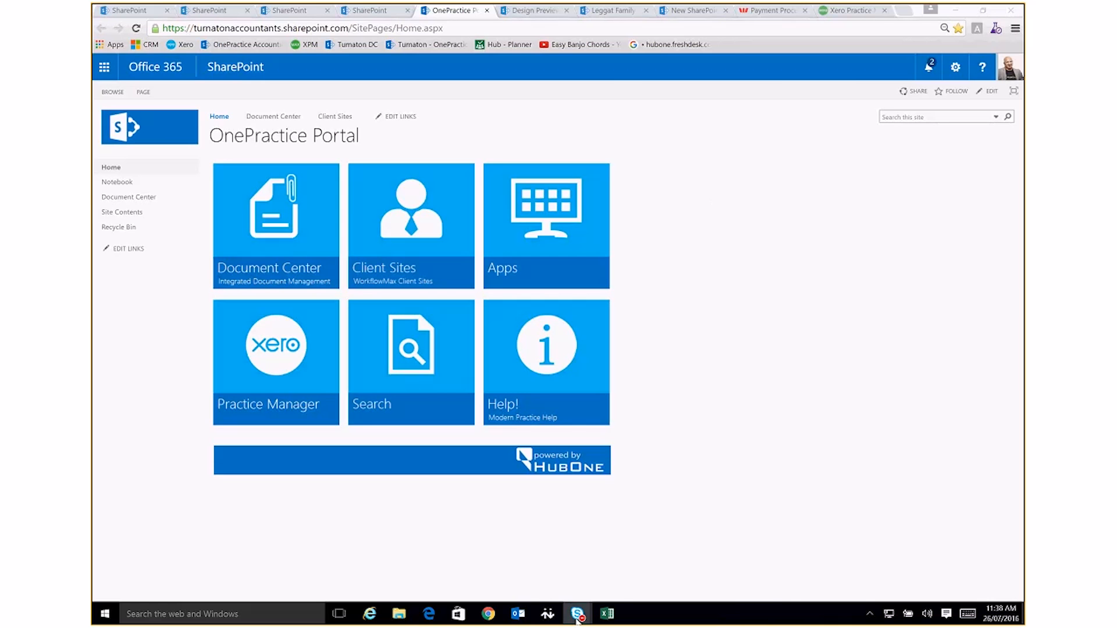
mouse_move(577, 620)
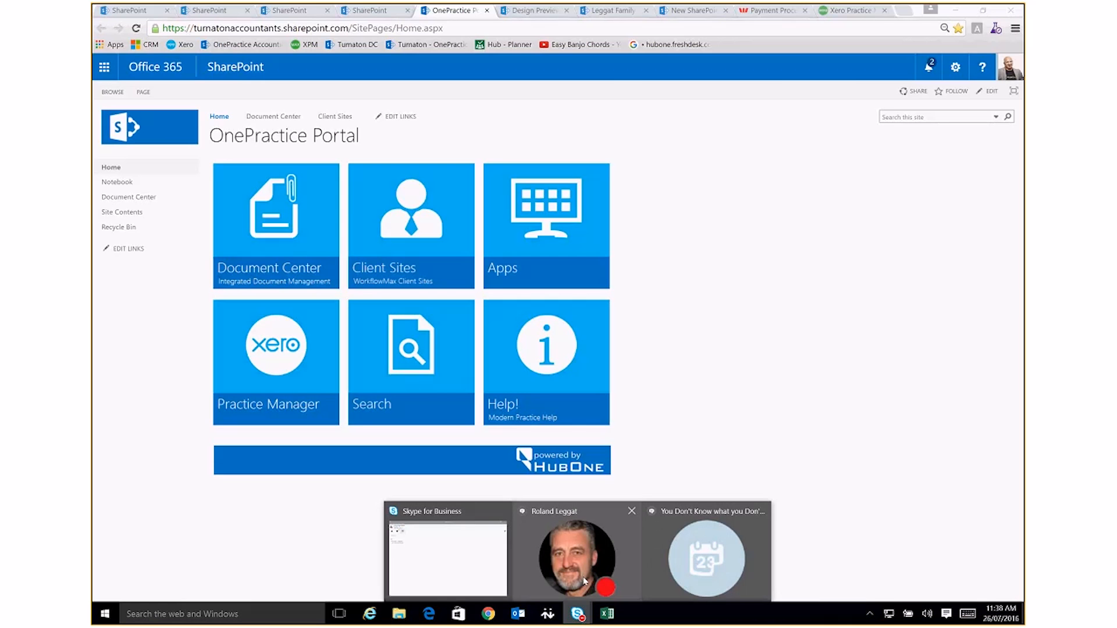
mouse_move(582, 578)
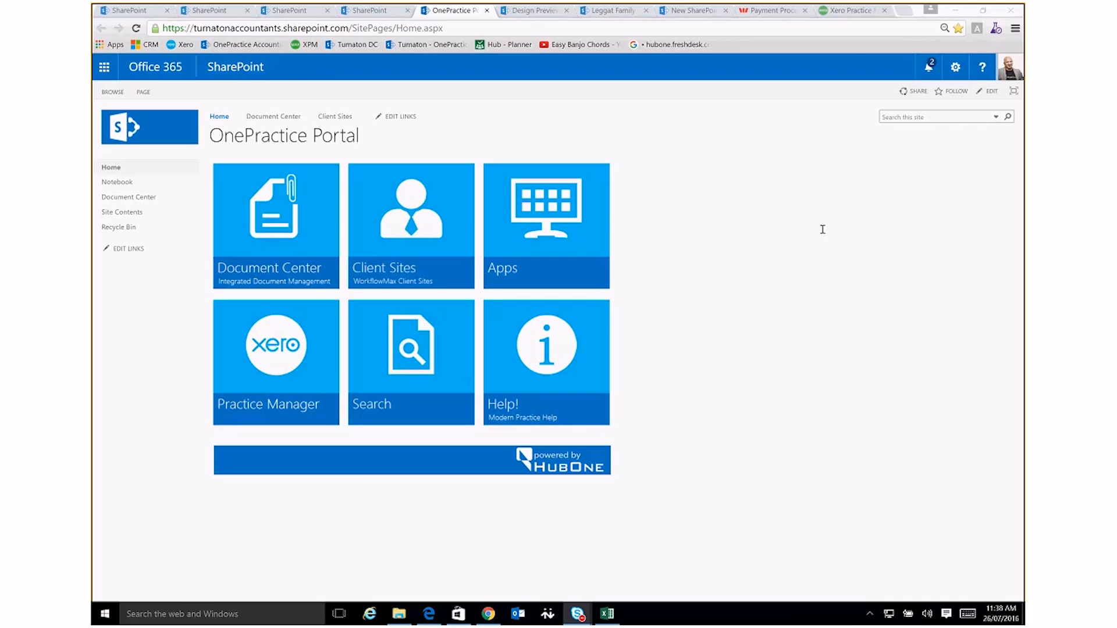
Switch to Yammer, start a Praise post for All Company and add two colleagues as the people praised
key(alt+Tab)
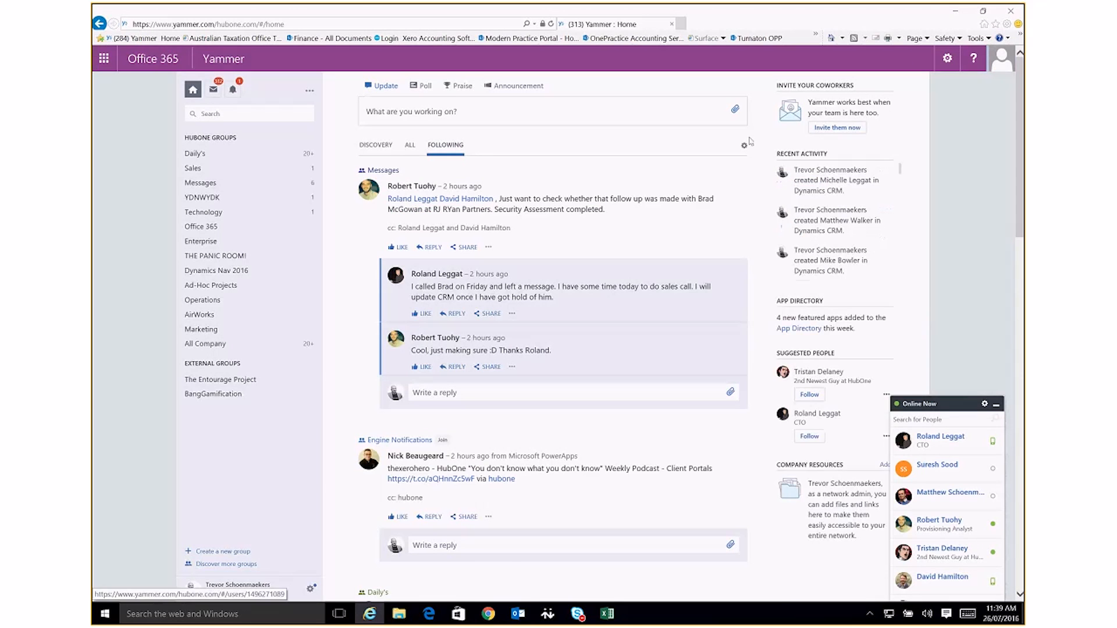
click(463, 108)
text(dave)
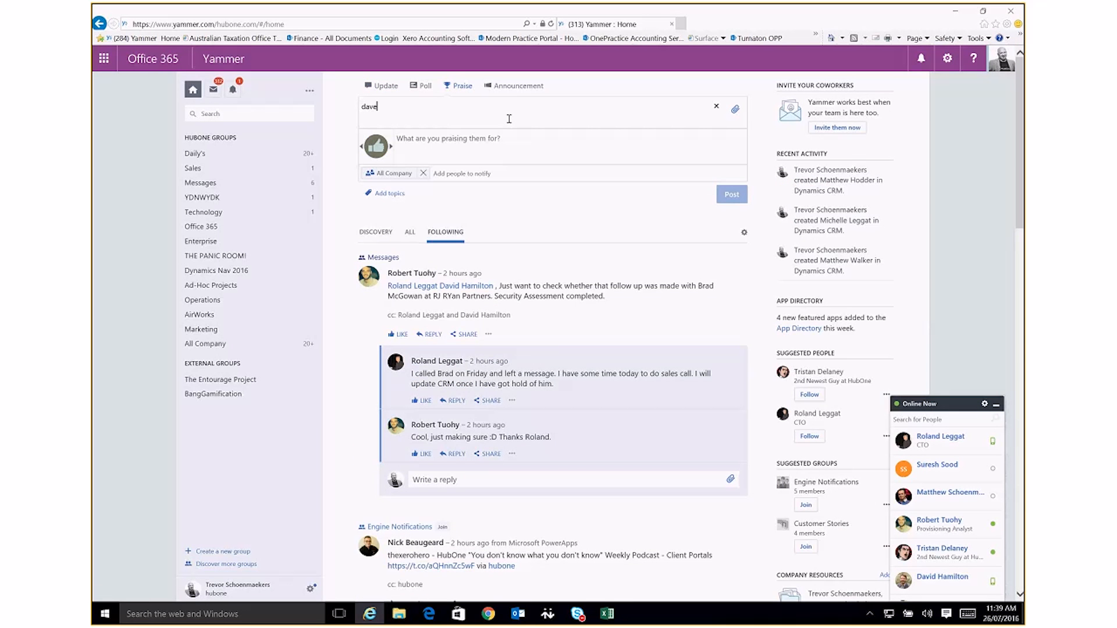
key(BackSpace)
key(Return)
text(rol)
key(Return)
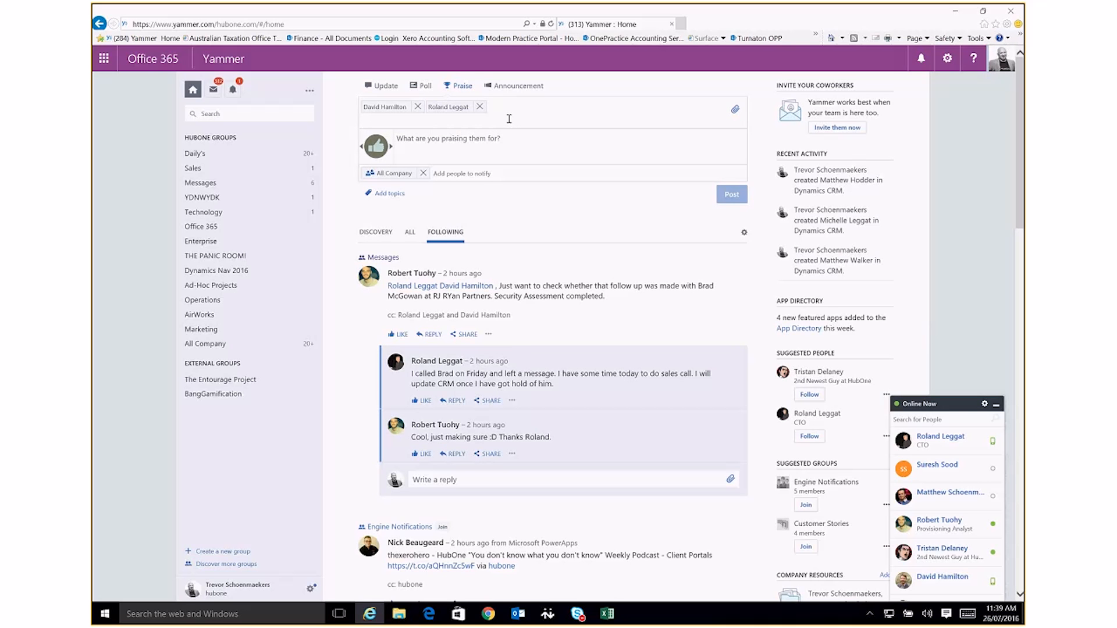
text(W)
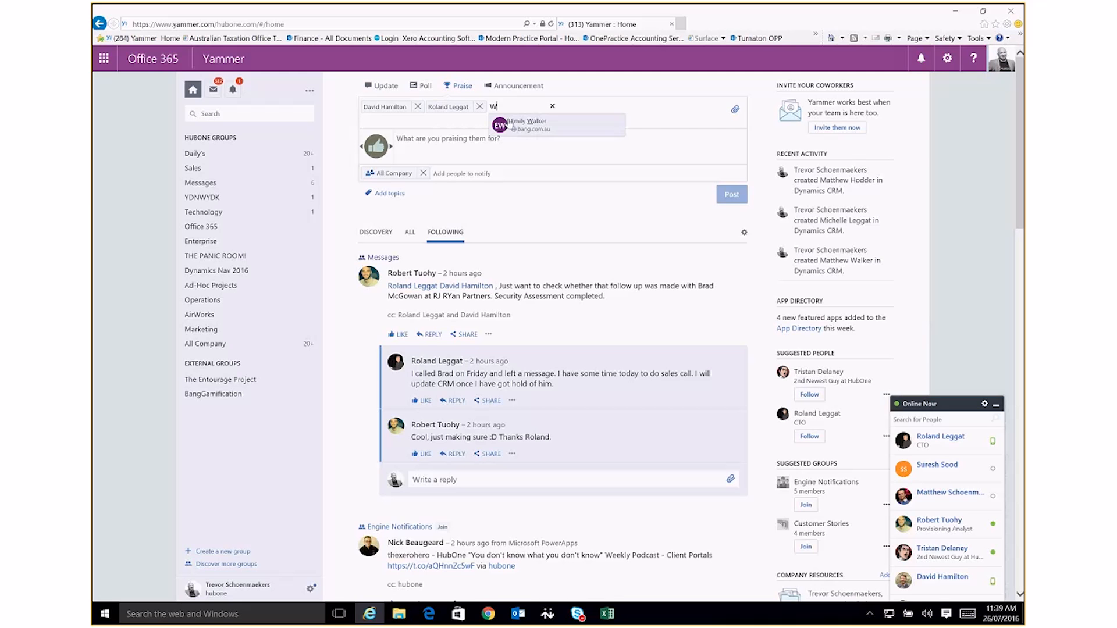
text(ell done)
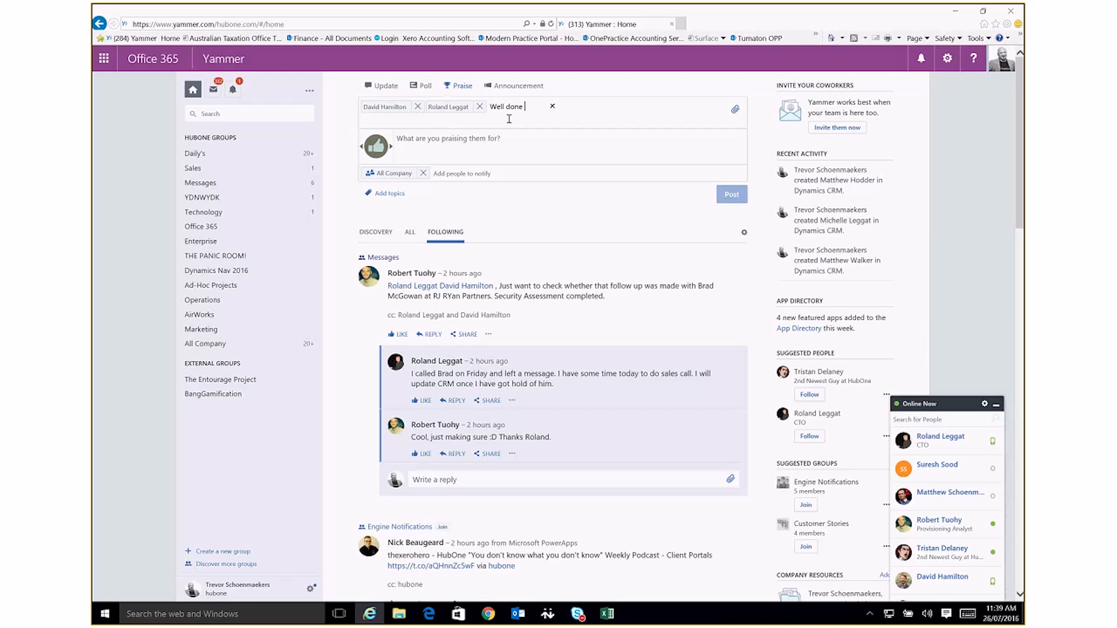
text( guys I think the)
key(BackSpace)
key(BackSpace)
key(BackSpace)
key(BackSpace)
key(BackSpace)
key(BackSpace)
key(BackSpace)
key(BackSpace)
key(BackSpace)
key(BackSpace)
key(BackSpace)
key(BackSpace)
key(BackSpace)
key(BackSpace)
key(BackSpace)
key(BackSpace)
key(BackSpace)
key(BackSpace)
key(BackSpace)
key(BackSpace)
key(BackSpace)
key(BackSpace)
key(BackSpace)
key(BackSpace)
key(BackSpace)
key(BackSpace)
key(BackSpace)
key(BackSpace)
text(rol)
Begin the praise message with "Well done guys - I think the EDM worked"
click(411, 148)
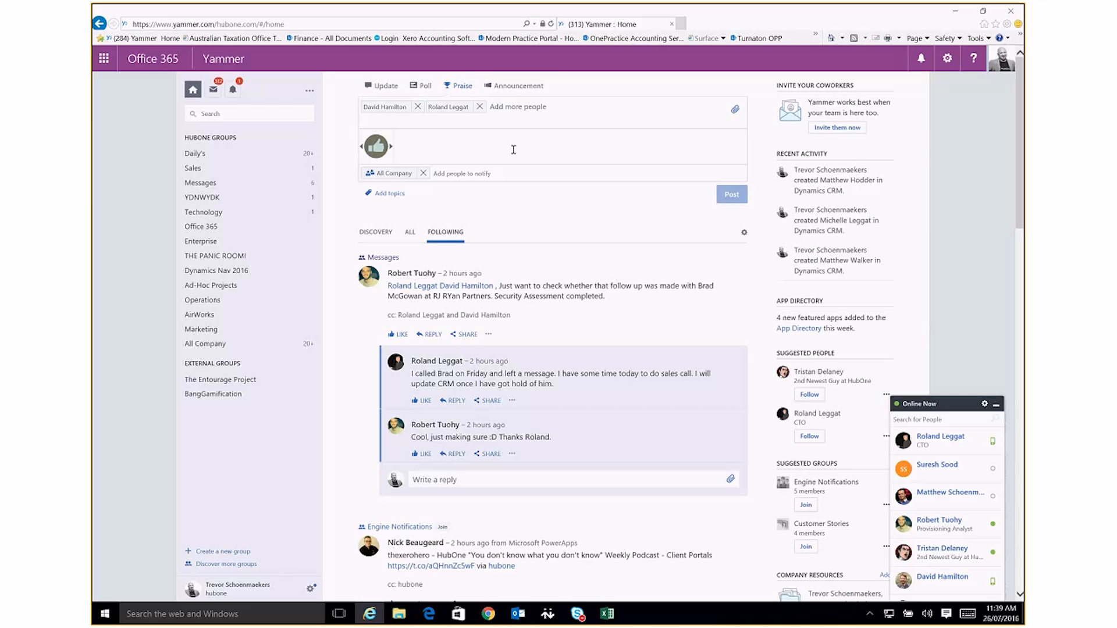
text(Well done)
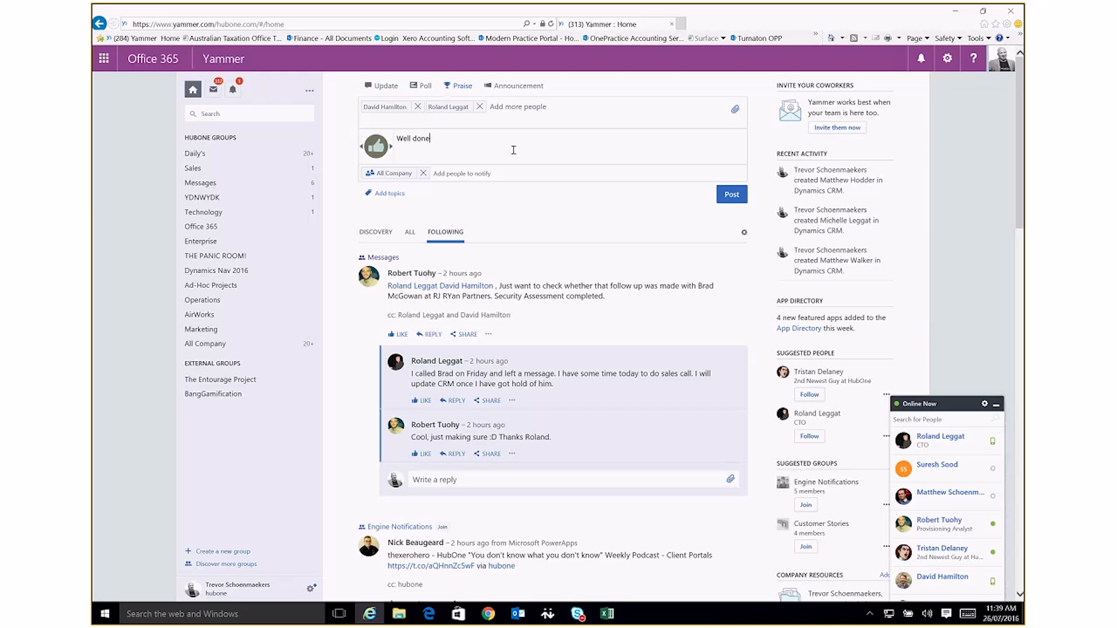
text( guys - I thing)
key(BackSpace)
text(k the EDM worked we had people on the se)
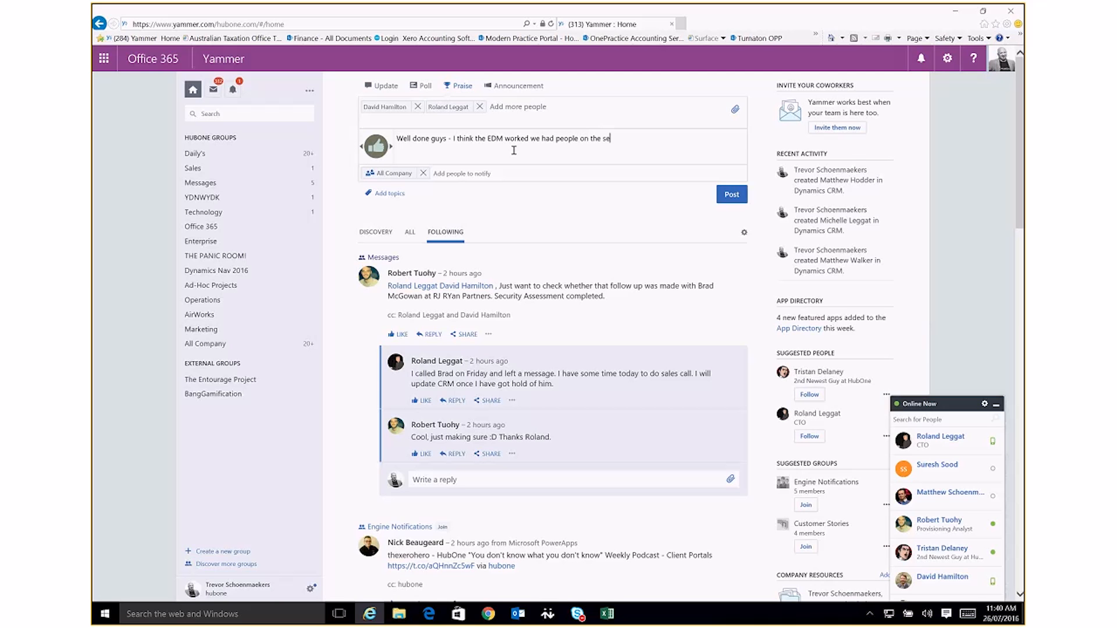
text(ssion today that are not normally)
Continue the praise message with "we had people on the session today that had never"
key(BackSpace)
key(BackSpace)
key(BackSpace)
key(BackSpace)
key(BackSpace)
key(BackSpace)
key(BackSpace)
key(BackSpace)
key(BackSpace)
key(BackSpace)
key(BackSpace)
key(BackSpace)
key(BackSpace)
key(BackSpace)
key(BackSpace)
key(BackSpace)
key(BackSpace)
key(BackSpace)
key(BackSpace)
key(BackSpace)
key(BackSpace)
text(hat had never)
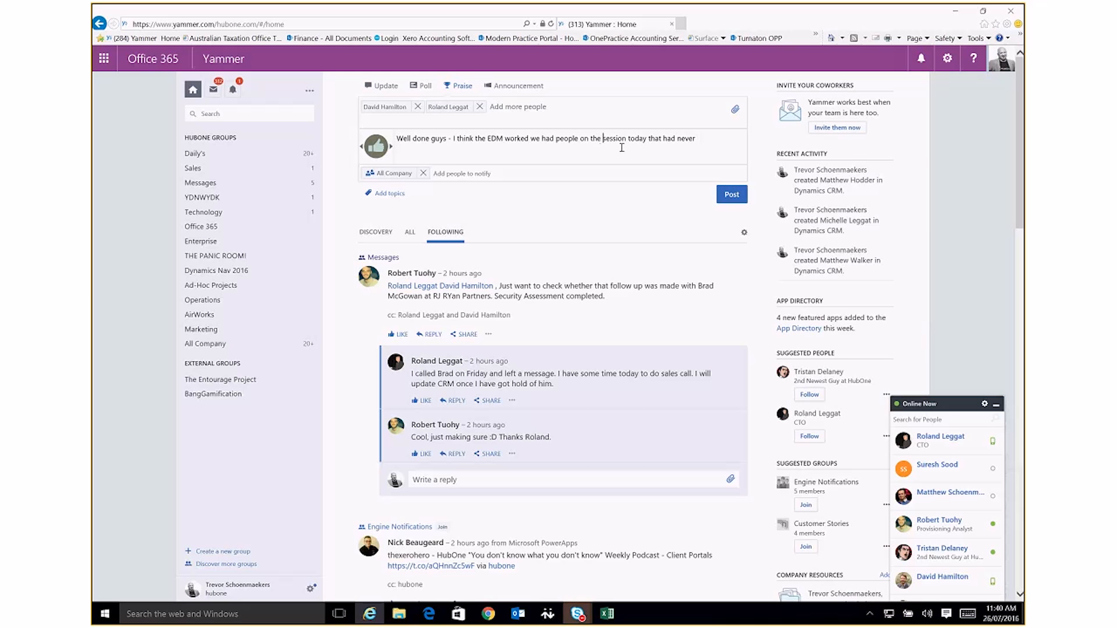
Insert "YD" directly before "session" in the praise message and minimise Yammer to return to the OnePractice Portal
text(YD)
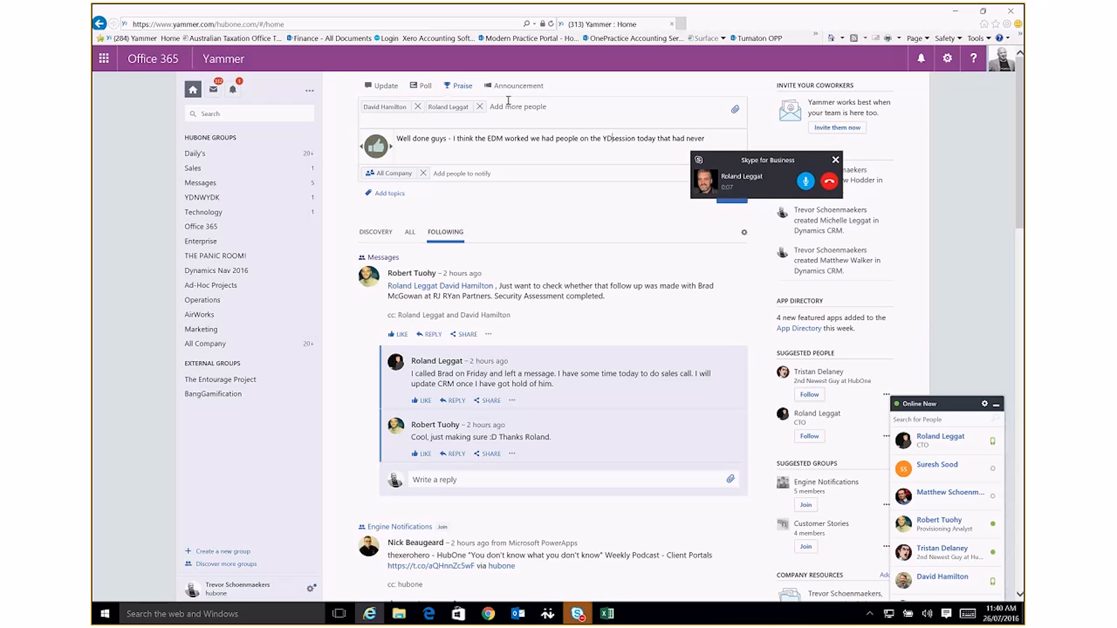
click(957, 12)
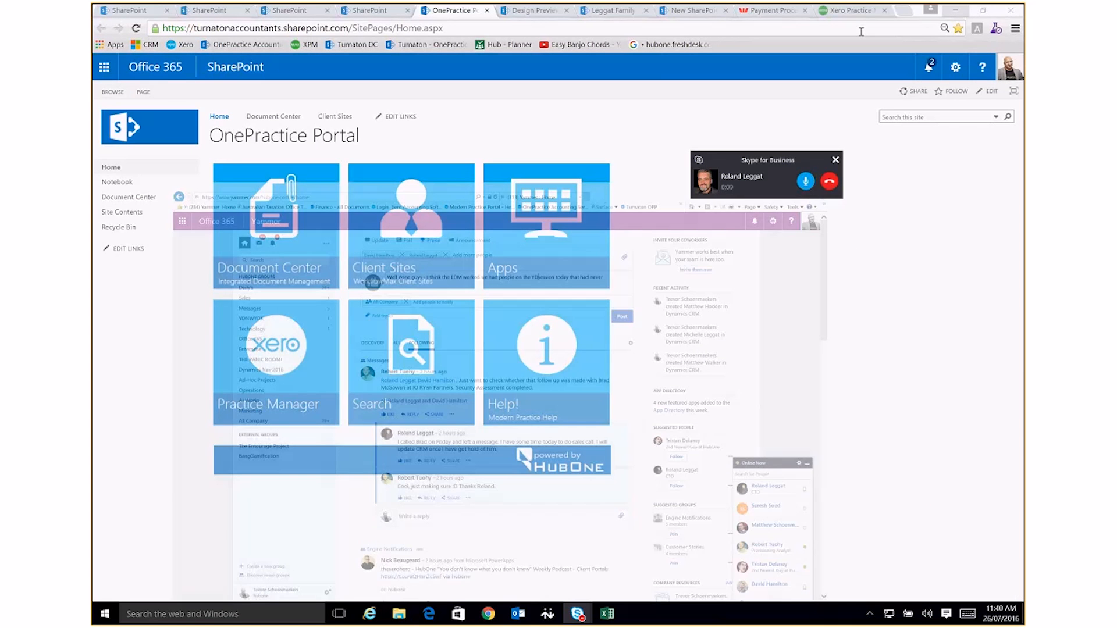